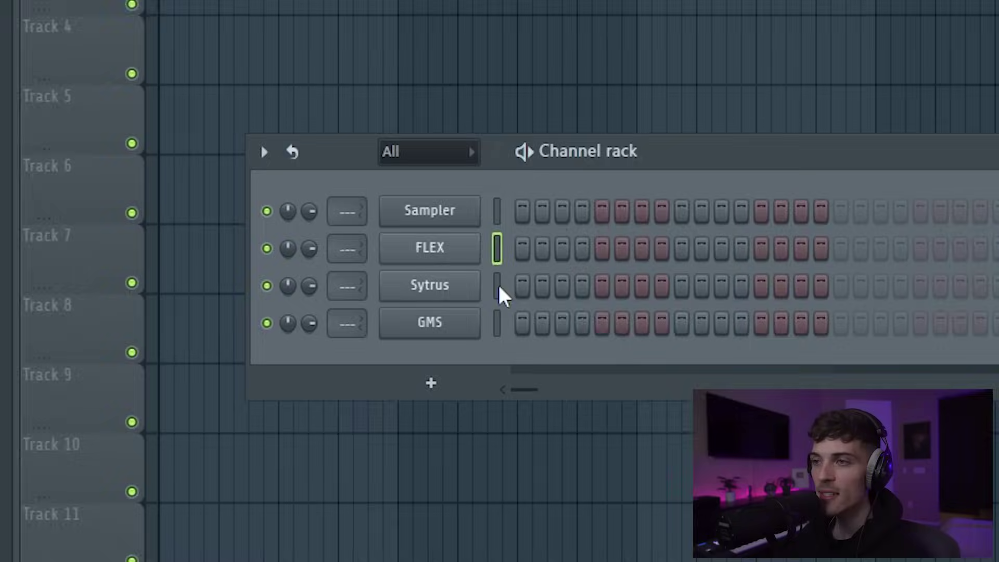
Set the project tempo to 165 BPM and load a plugin from the Soft Clipper group into the Master track's first effect slot
click(497, 325)
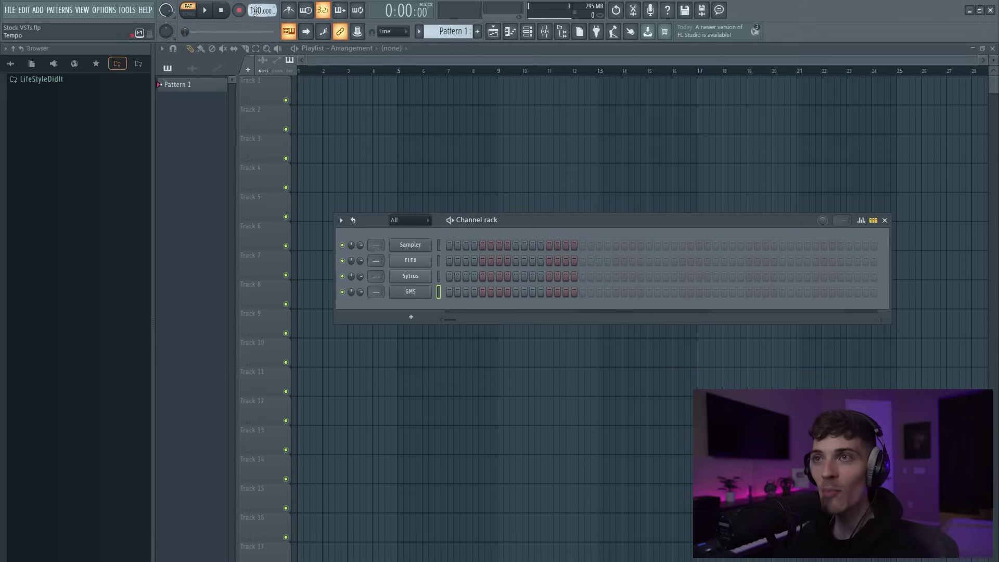
drag(256, 11, 256, 9)
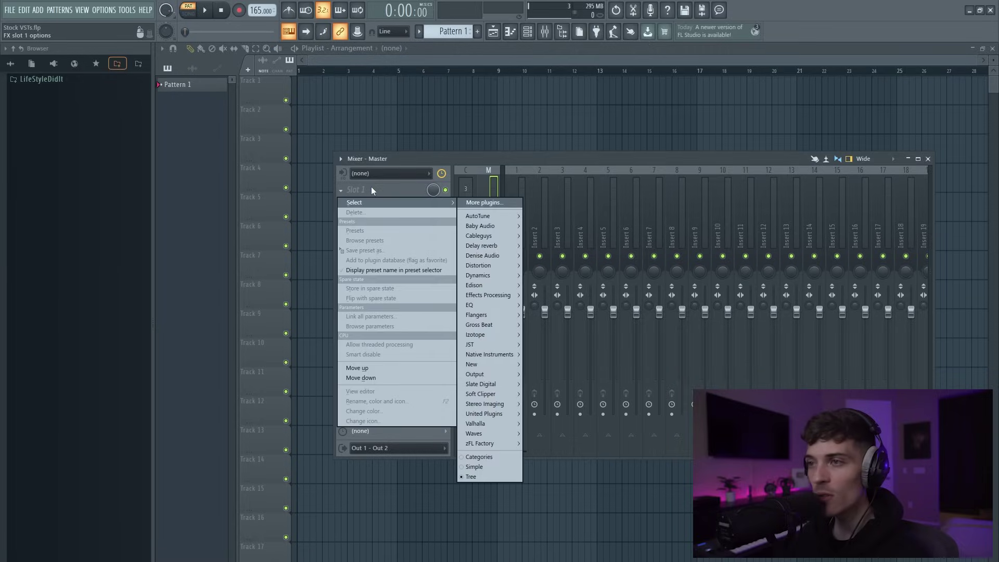
click(555, 394)
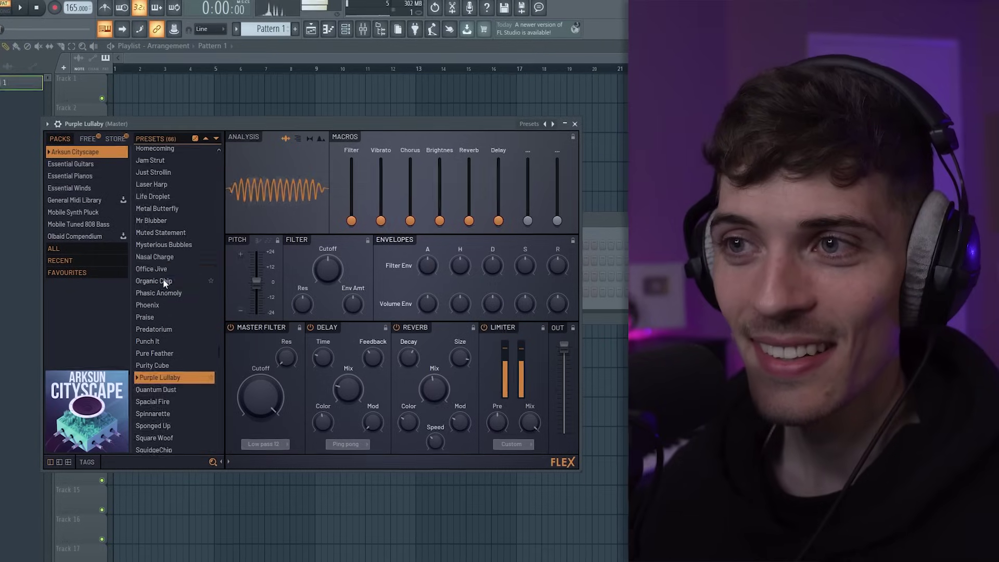
Audition presets from the Arksun Cityscape pack in FLEX and load the Pianopad preset
click(163, 271)
click(156, 381)
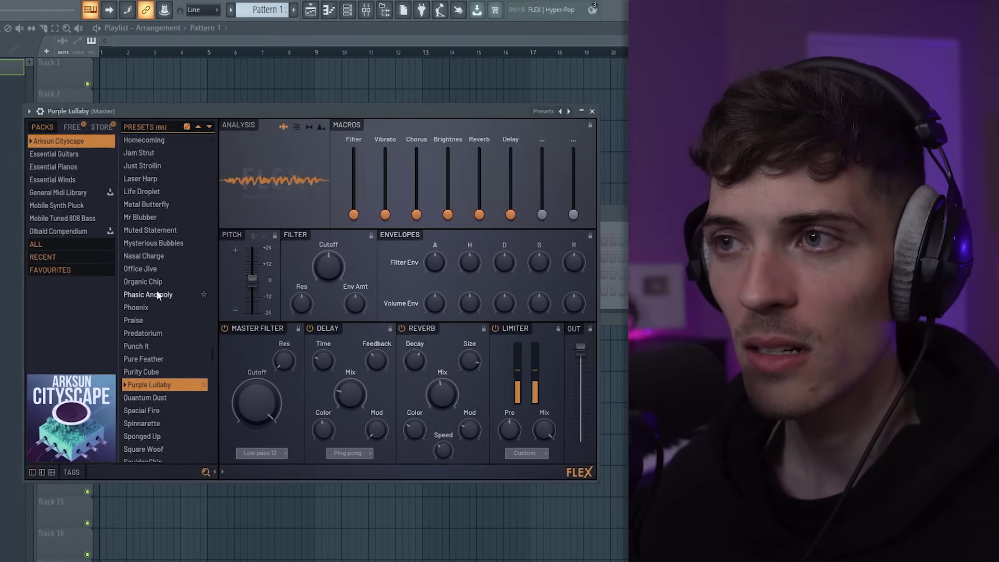
click(158, 229)
click(159, 384)
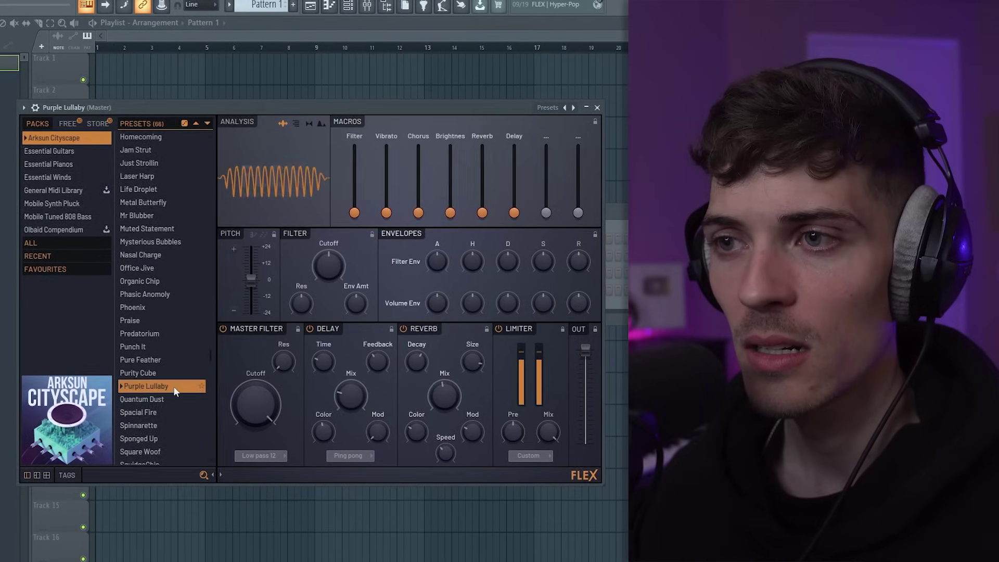
click(161, 242)
scroll(156, 239, up, 3)
click(152, 234)
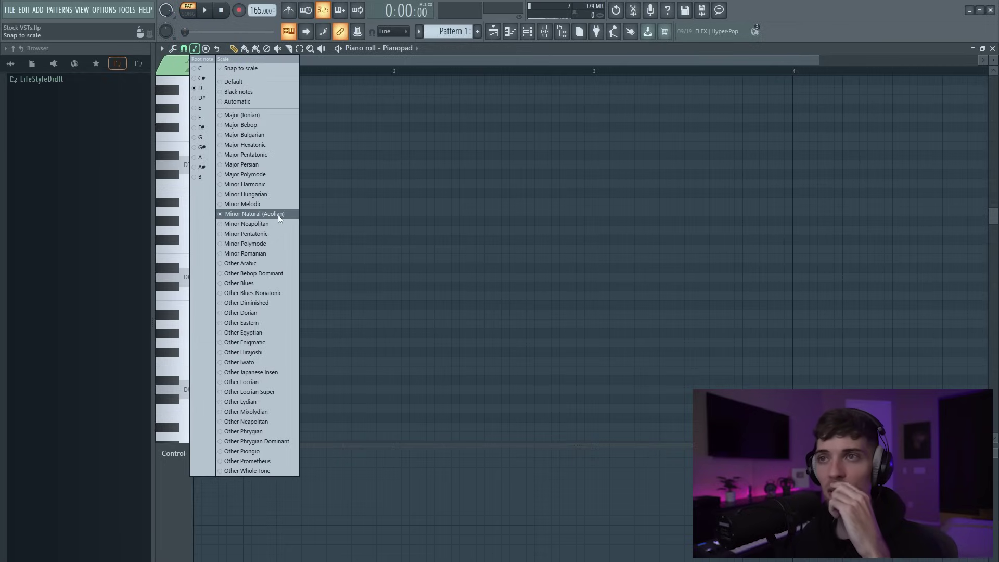
Set the scale's root note to D# and add one-bar notes D#4 at bar 1 and D#5 from beat 2
click(205, 98)
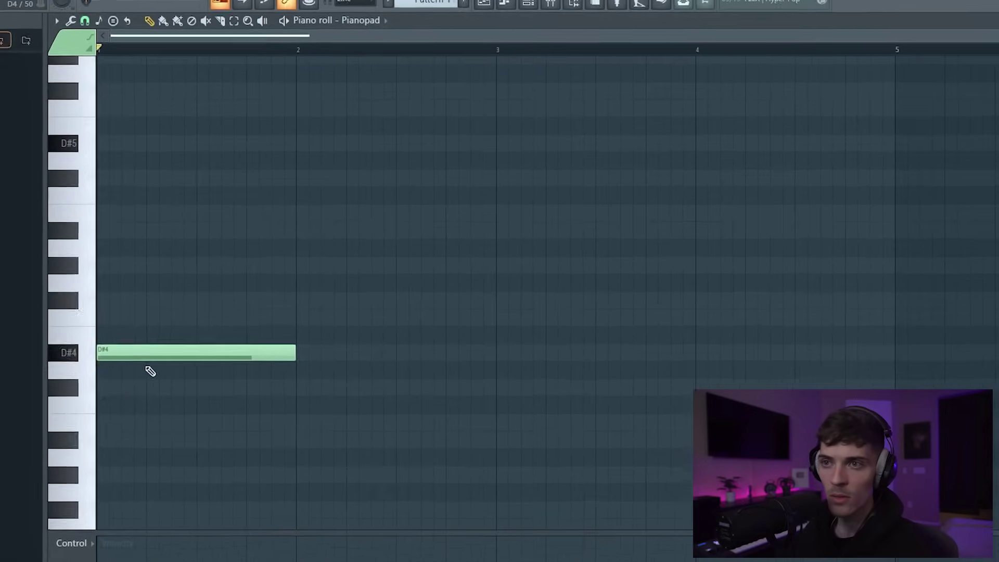
key(space)
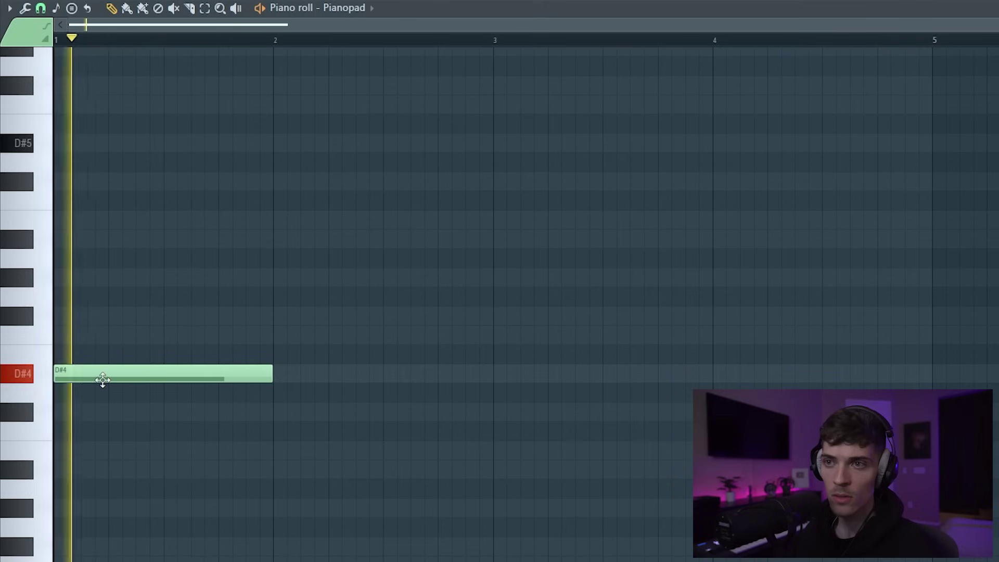
drag(124, 145, 181, 156)
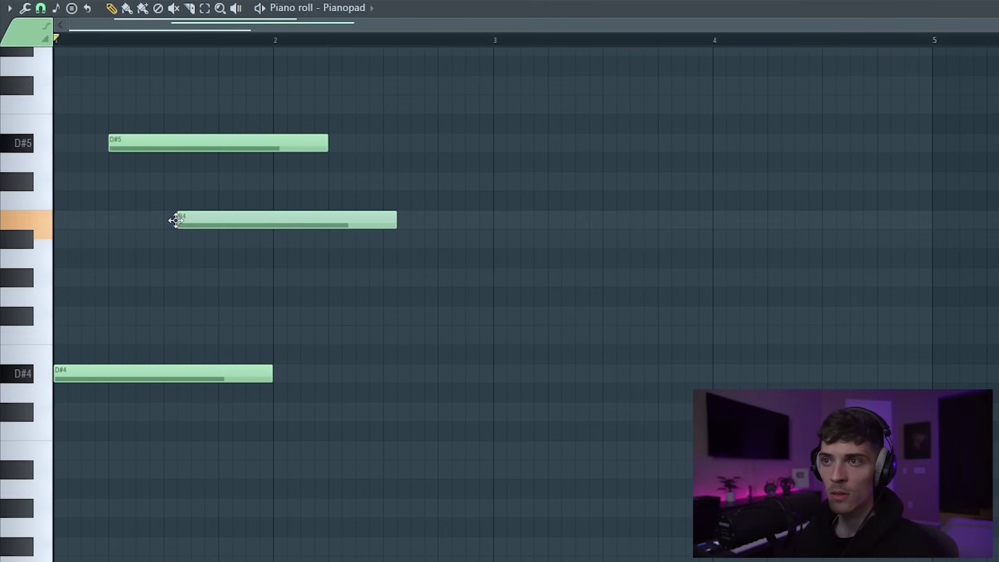
Place a one-bar A#4 note at the start of bar 1 and a B4 note from beat 3
right_click(195, 224)
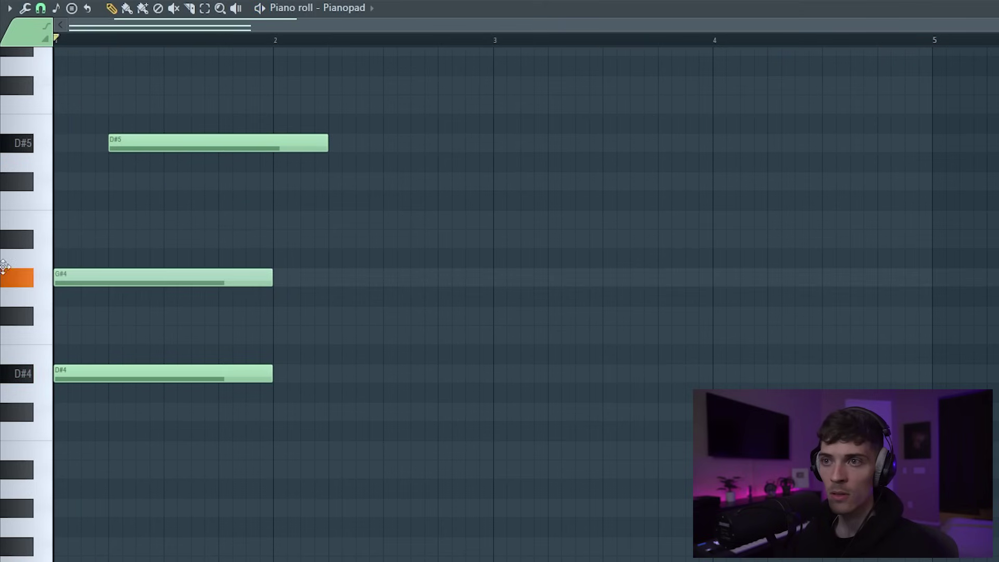
drag(101, 277, 102, 239)
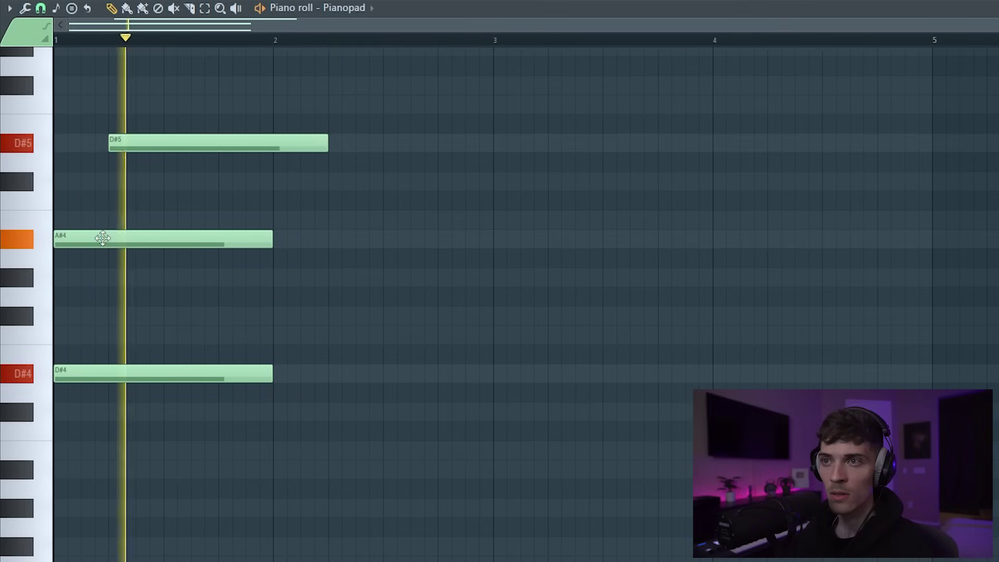
click(111, 221)
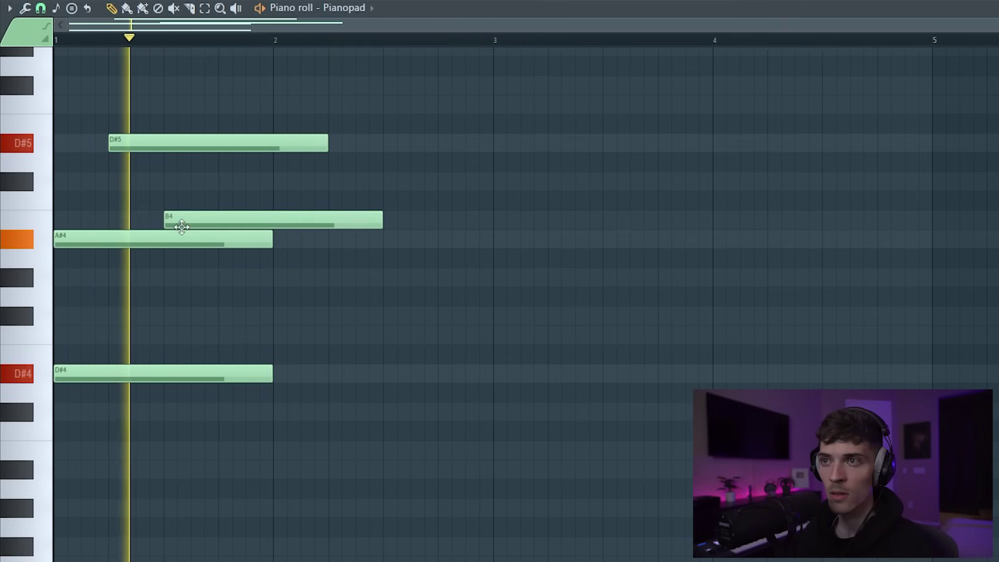
key(space)
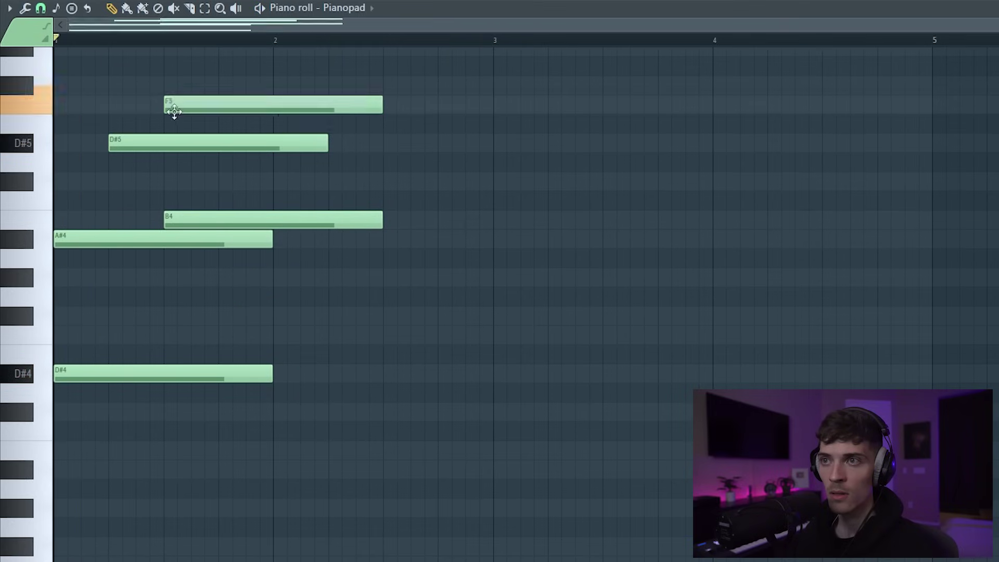
Place F#5 at beat 3, move B4 to beat 4 and trim the overhanging notes to the end of bar 1
drag(174, 111, 173, 79)
drag(212, 219, 270, 218)
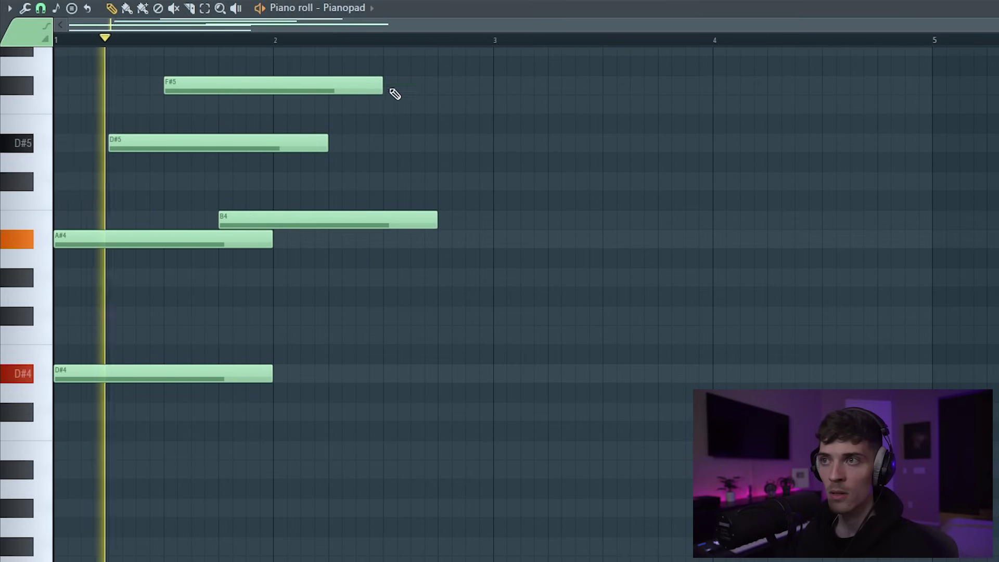
drag(384, 86, 275, 97)
key(space)
key(space)
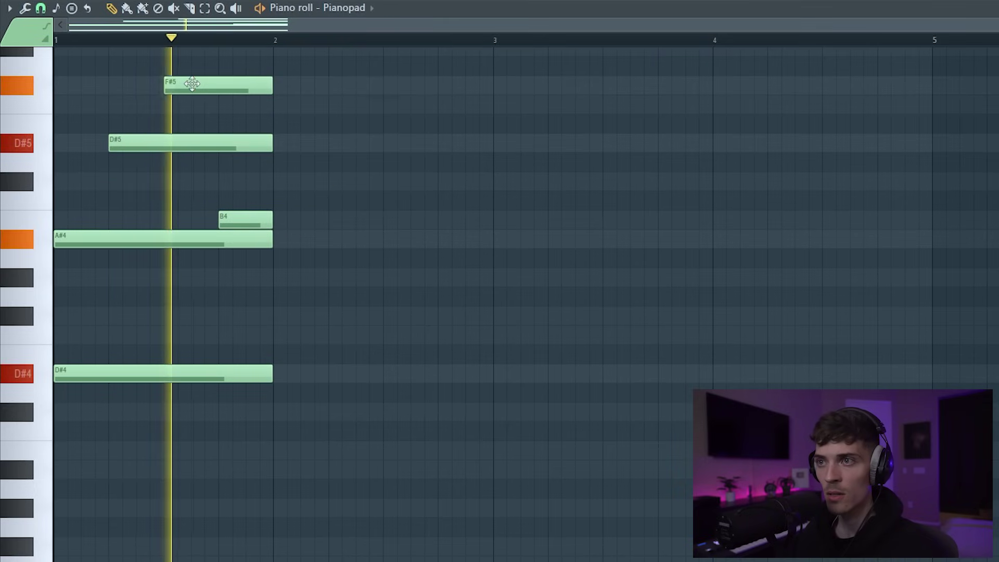
key(space)
Add an F5 note at the start of bar 1, two beats long
scroll(110, 130, up, 3)
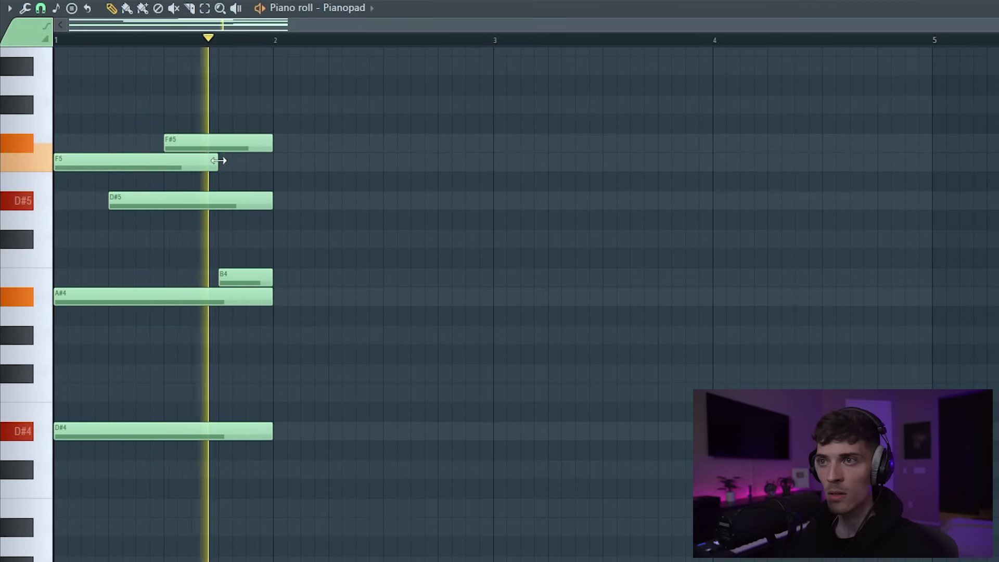
drag(217, 163, 164, 164)
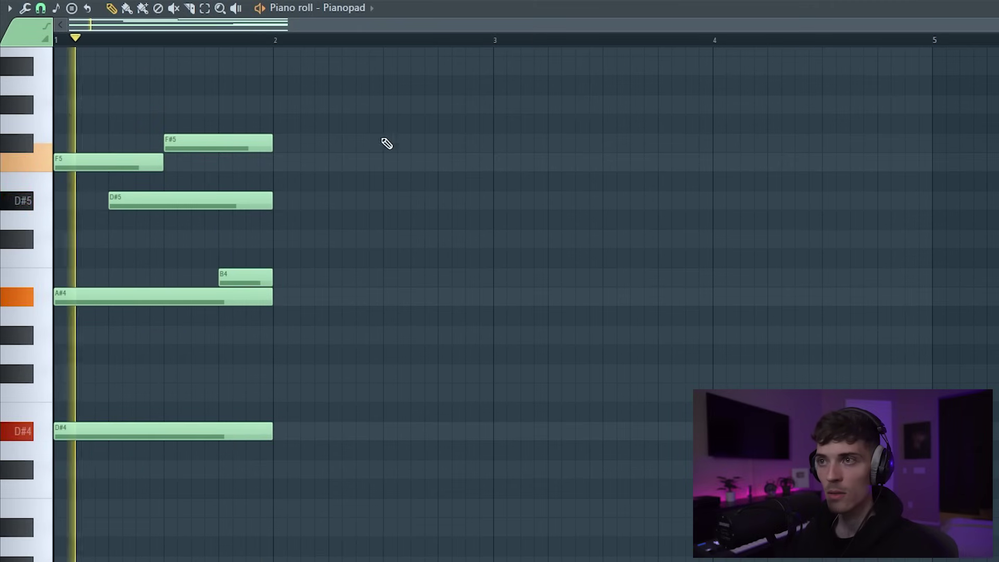
key(space)
Try duplicating all bar 1 notes into bar 2, audition the repeat and remove the copies
drag(338, 97, 54, 494)
drag(145, 432, 351, 440)
click(352, 467)
key(space)
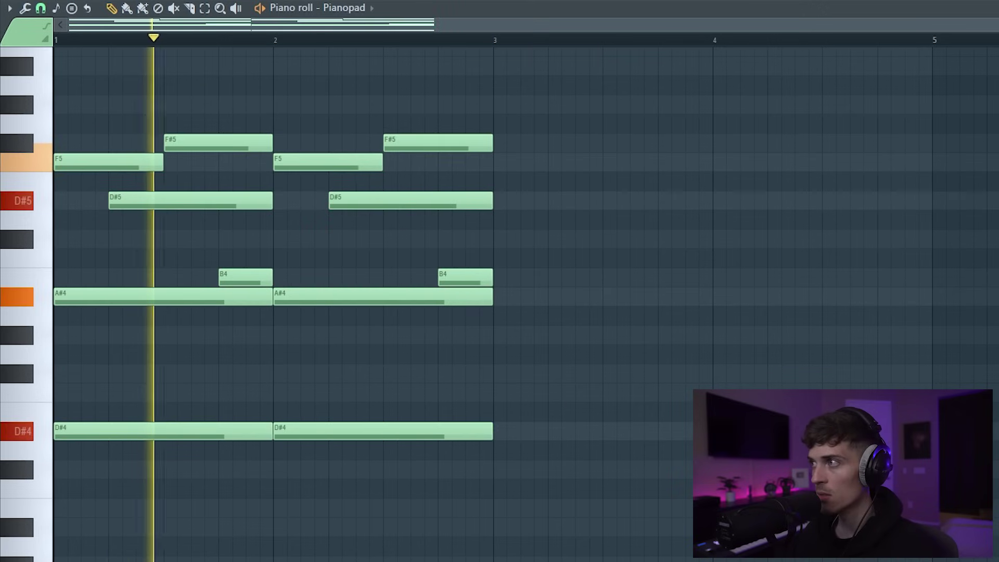
scroll(337, 468, down, 1)
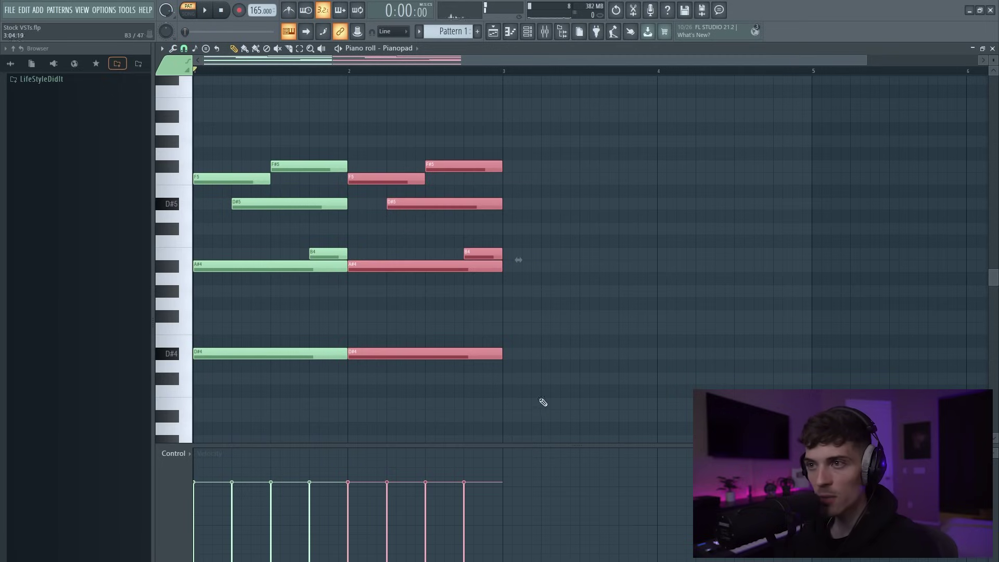
key(Delete)
Lengthen D#4, D#5 and F#5 to the end of bar 2, and start B4 at bar 2 where A#4 ends
drag(278, 386, 347, 165)
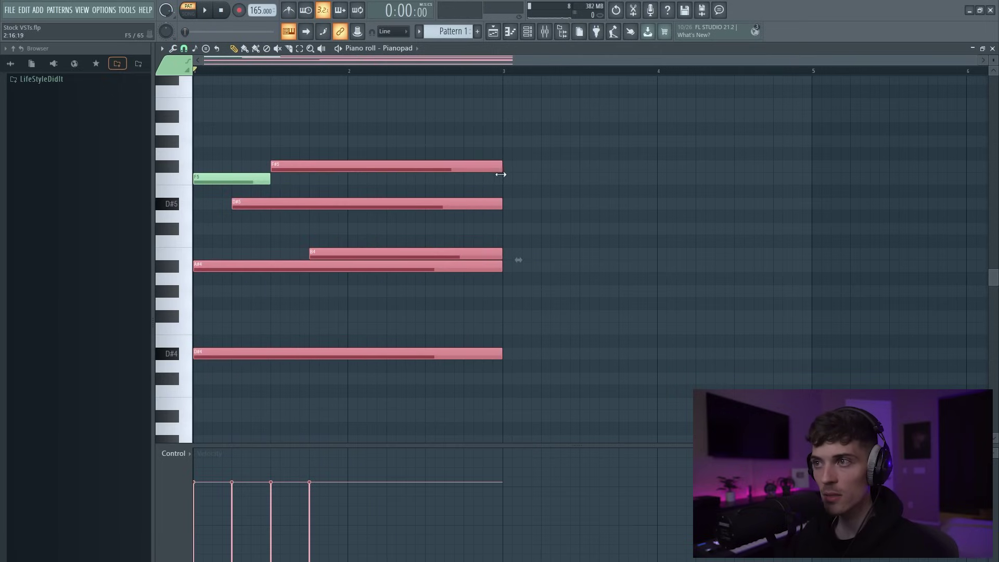
click(714, 215)
key(space)
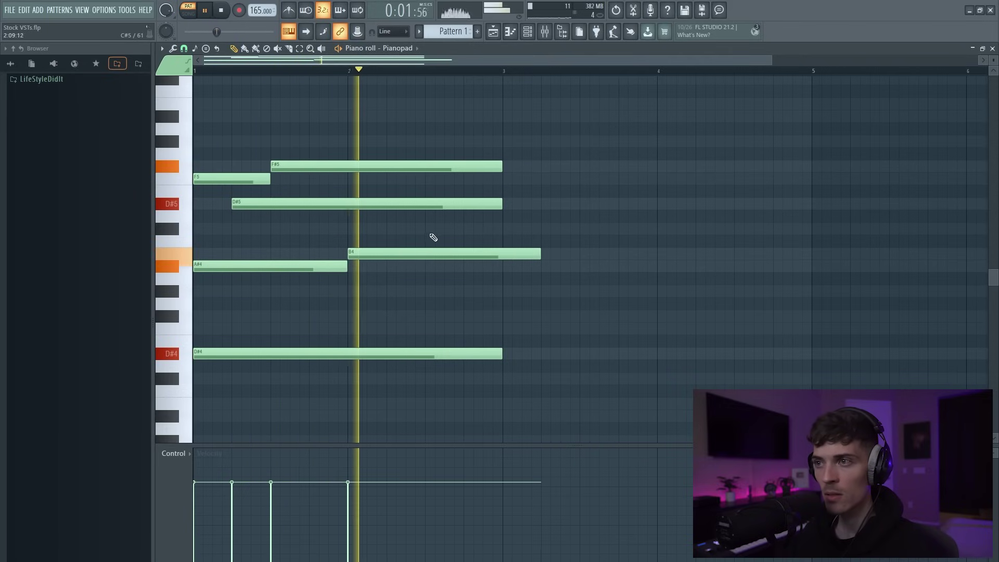
Add an A#5 note at beat 3 of bar 2 and shorten D#5 and F#5 to end where it starts
mouse_move(558, 215)
mouse_down()
mouse_move(559, 176)
mouse_move(558, 189)
mouse_up()
drag(386, 186, 406, 221)
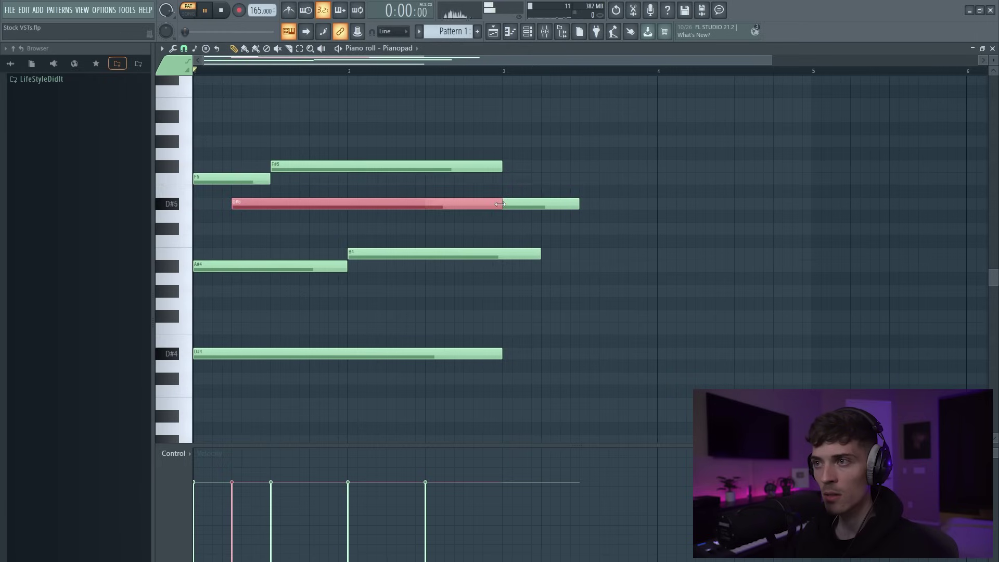
drag(428, 207, 454, 126)
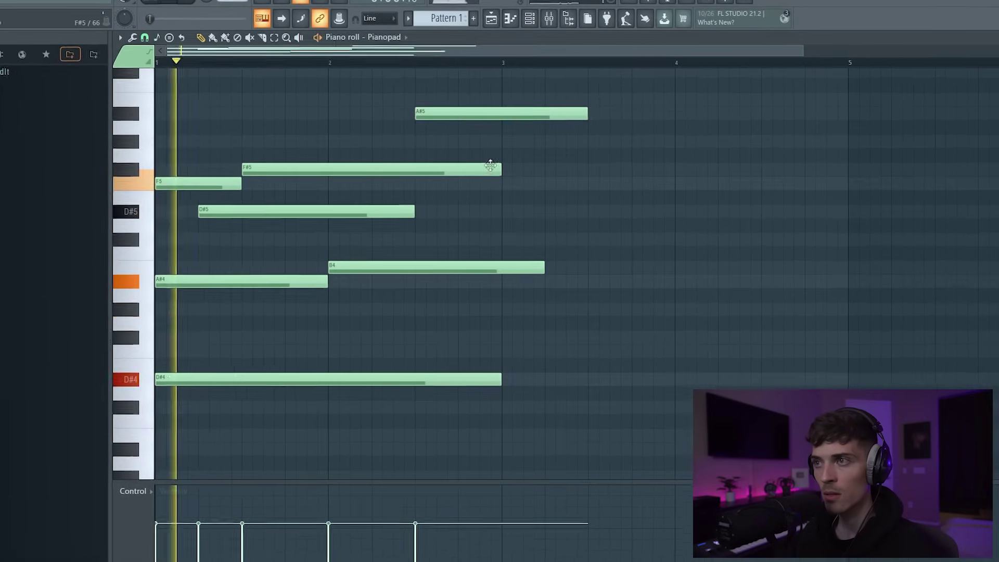
drag(499, 170, 415, 172)
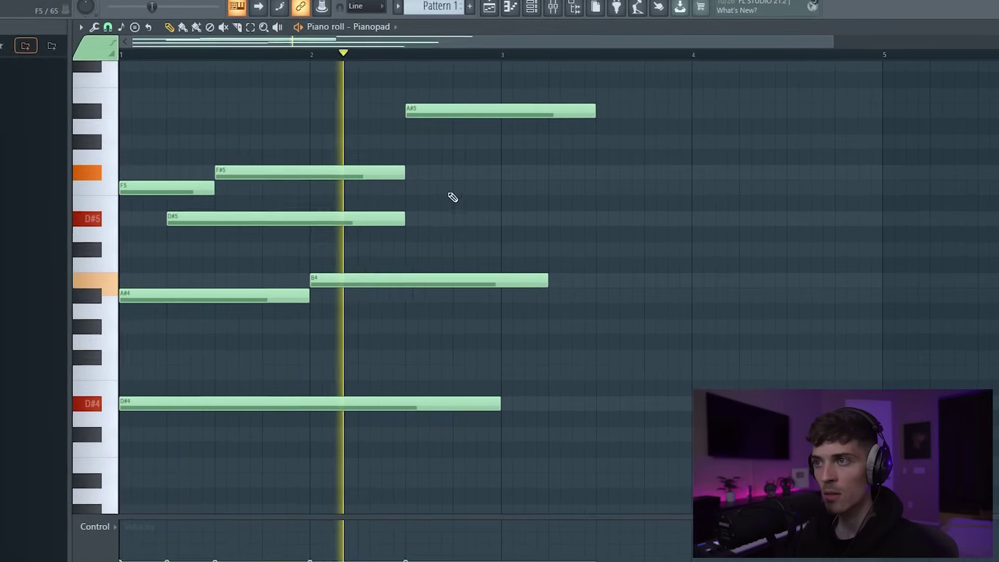
Add F5 at beat 4 of bar 2, shorten it and A#5 to one beat, and trim B4 to the bar's end
click(461, 184)
drag(479, 91, 611, 253)
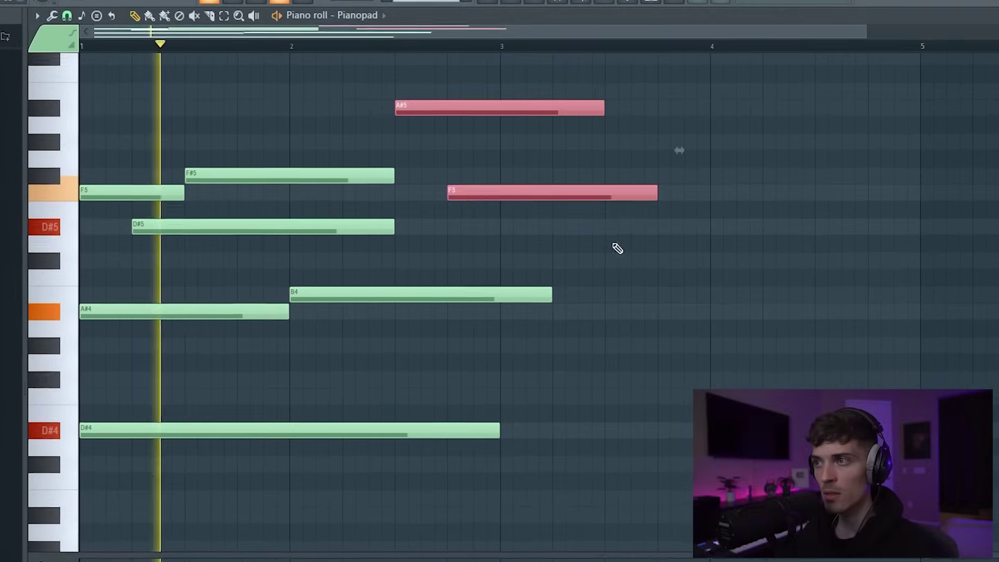
drag(654, 194, 497, 197)
click(601, 245)
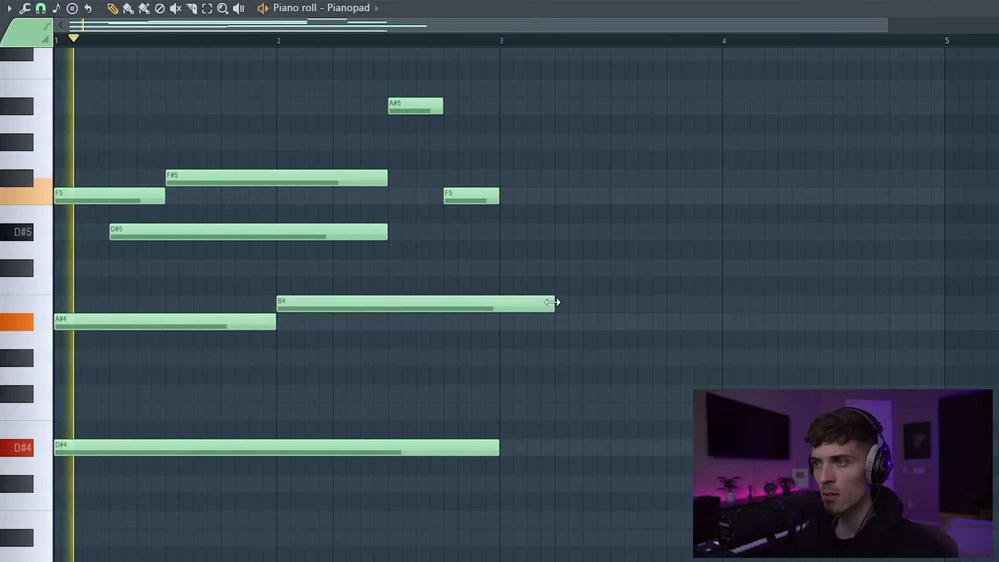
drag(552, 302, 497, 337)
Duplicate the whole two-bar phrase into bars 3 and 4
key(ctrl+a)
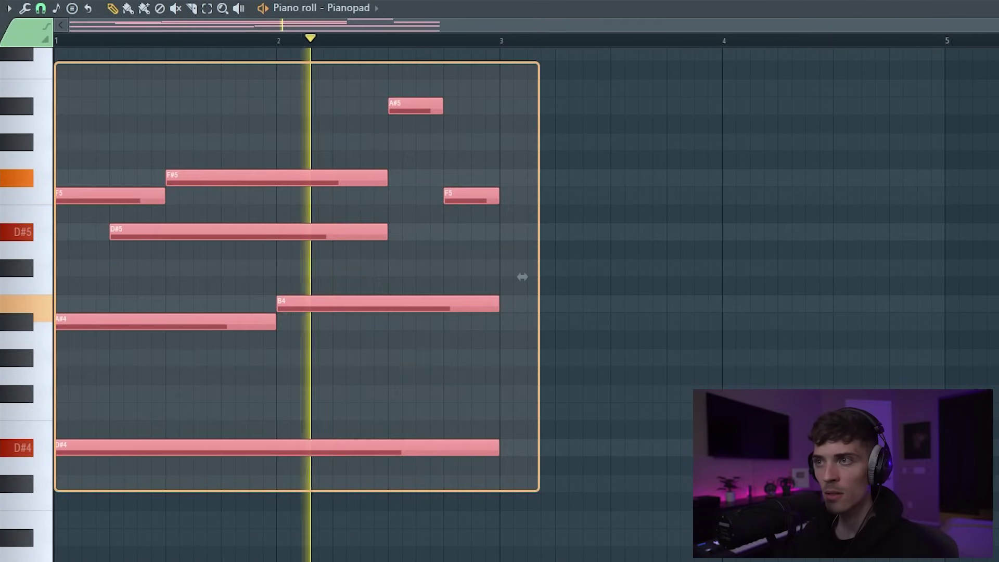
key(ctrl+b)
mouse_move(557, 233)
mouse_down()
mouse_move(629, 245)
mouse_move(547, 232)
mouse_move(559, 236)
mouse_up()
Add high notes F#6, F6 and D#6 in descending order, starting from beat 2 of bar 4
click(487, 49)
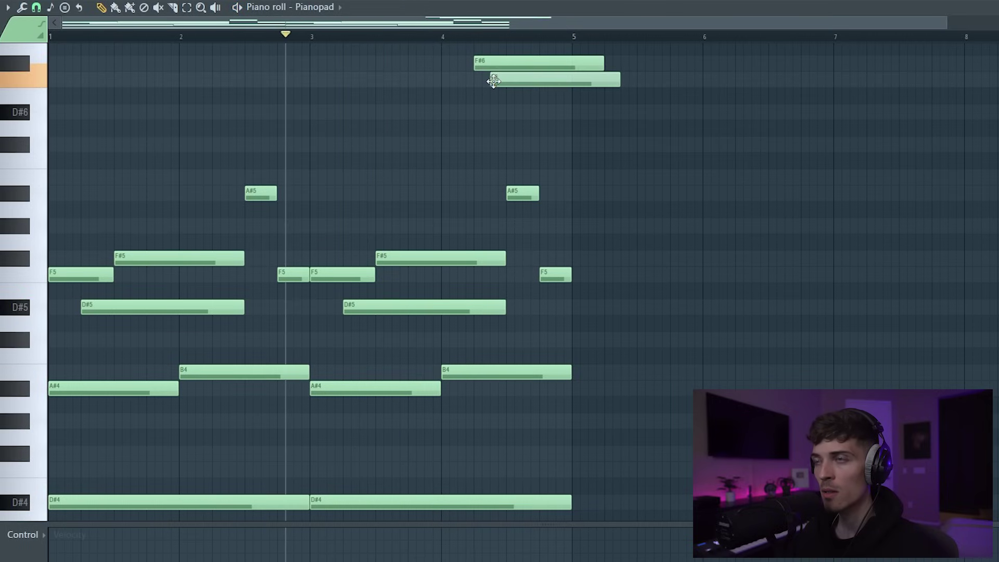
key(space)
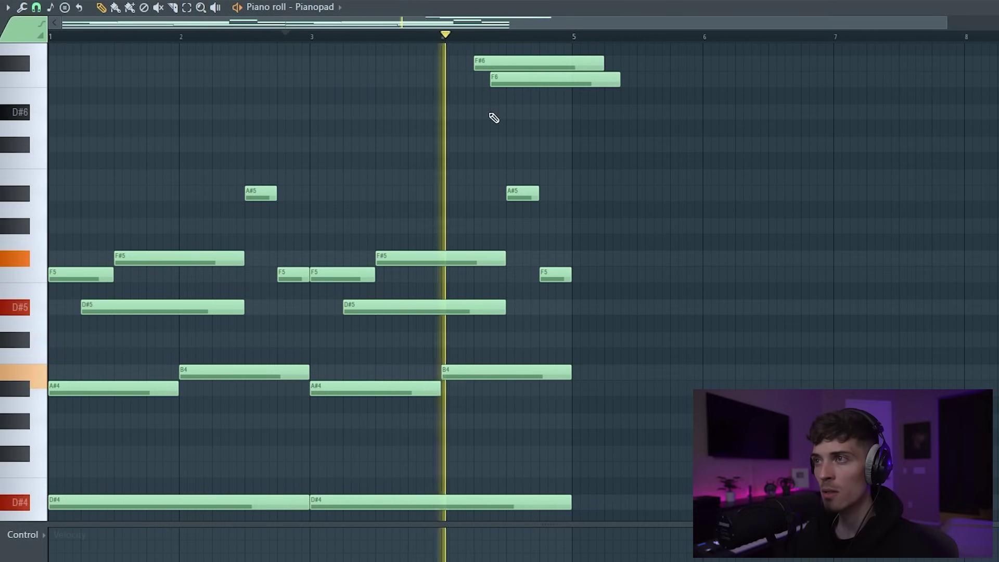
click(524, 112)
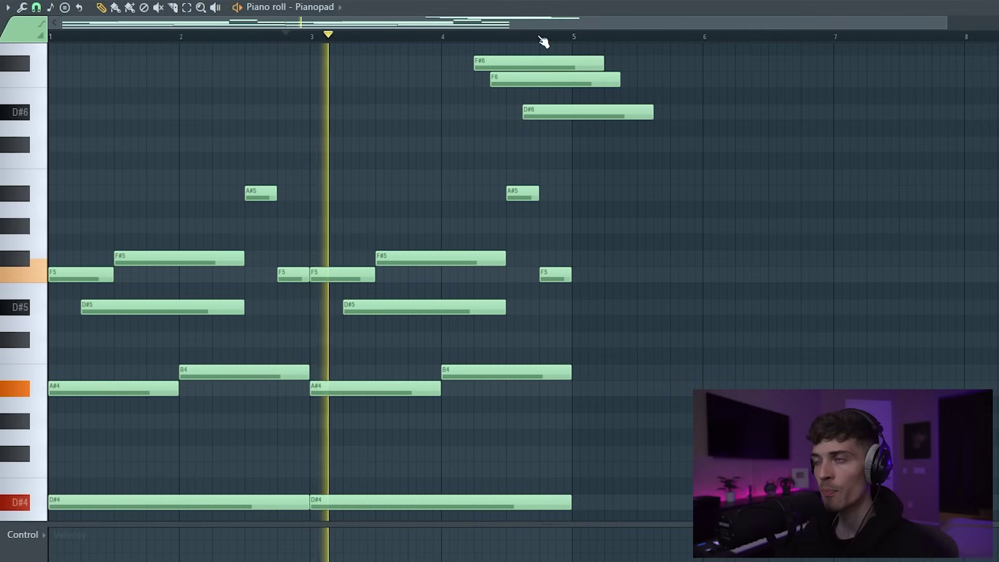
Delete the D#6 note and move F6 to beat 4 of bar 4 while auditioning the melody
scroll(544, 42, up, 3)
drag(507, 81, 555, 80)
right_click(544, 112)
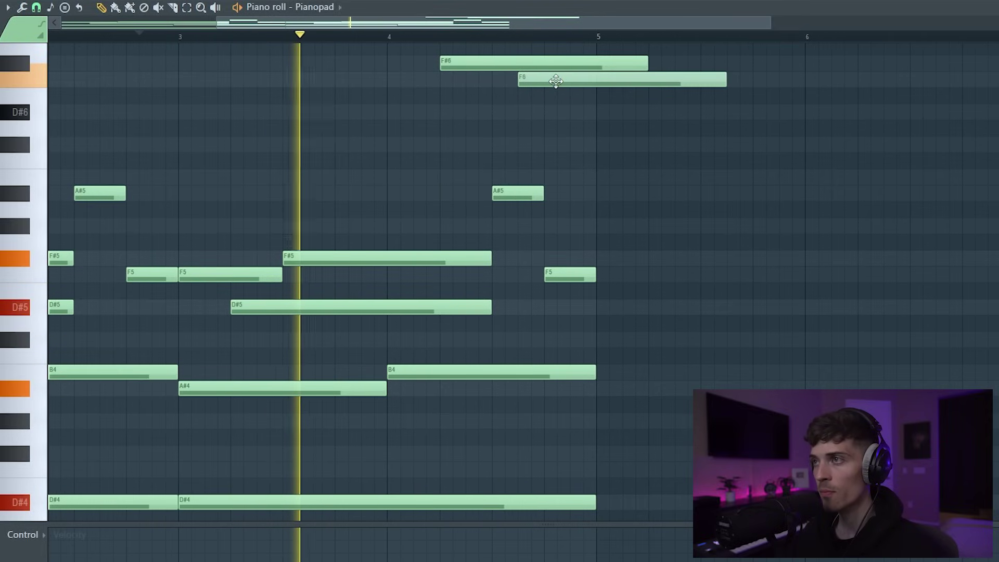
scroll(568, 156, up, 1)
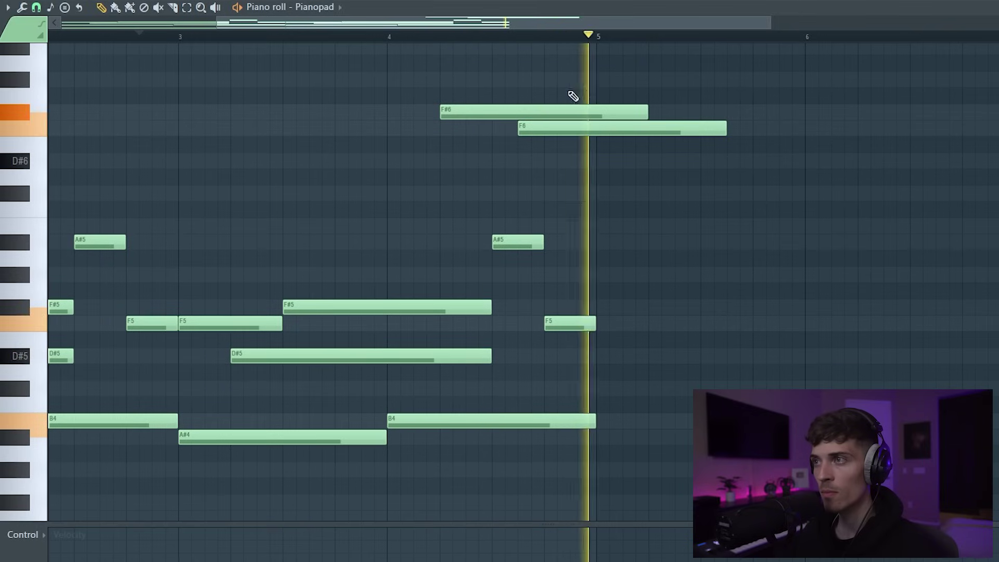
drag(537, 133, 567, 134)
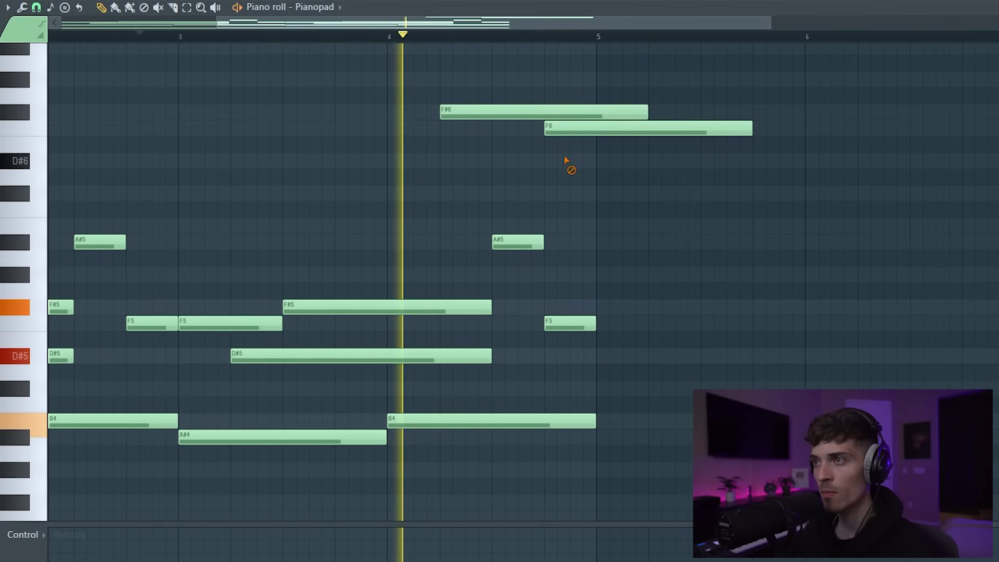
drag(649, 104, 685, 143)
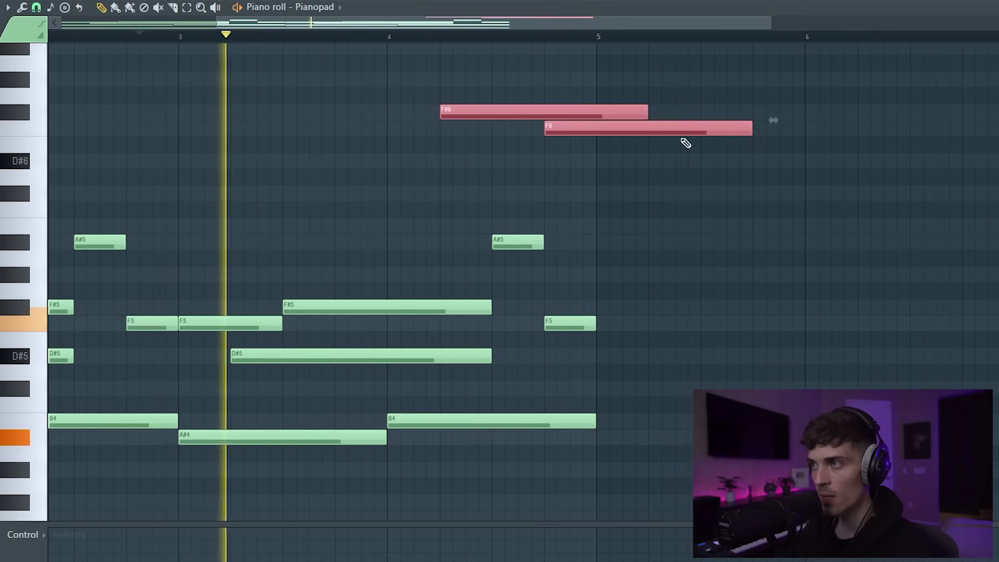
key(space)
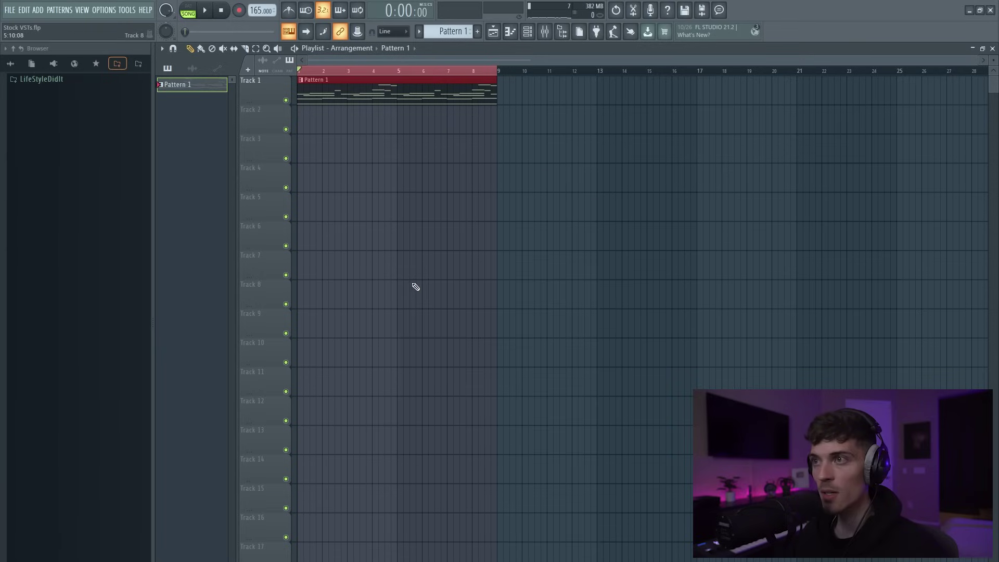
Render Pattern 1 to a Melody audio clip and inspect the Fruity Reeverb 2 and Portal effects on mixer insert 2
key(ctrl+alt+c)
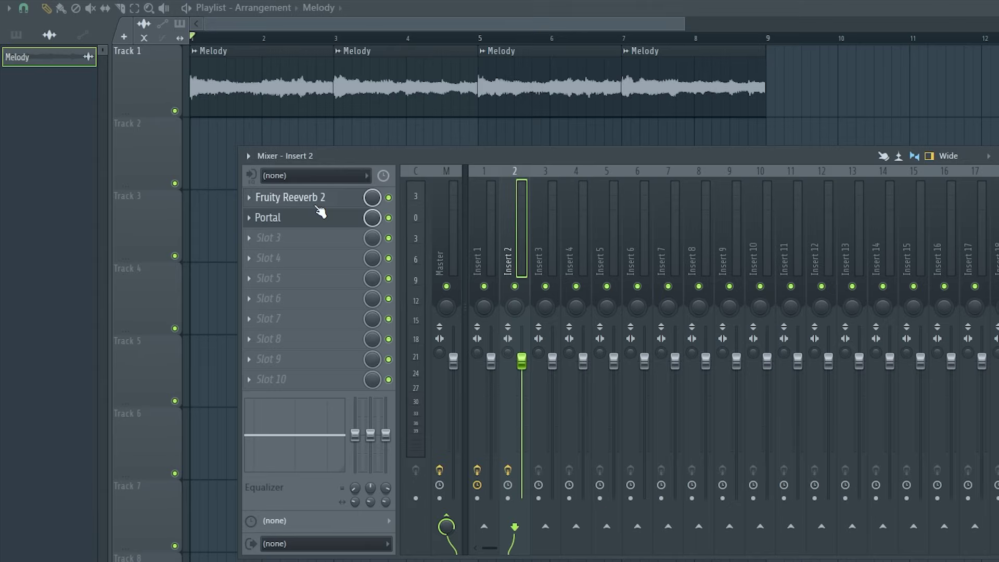
click(312, 201)
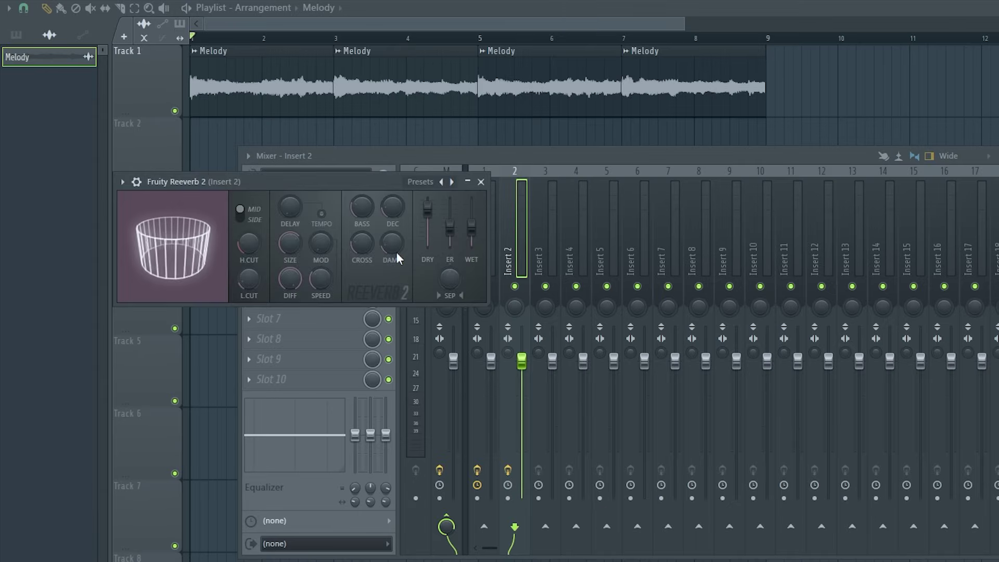
click(481, 182)
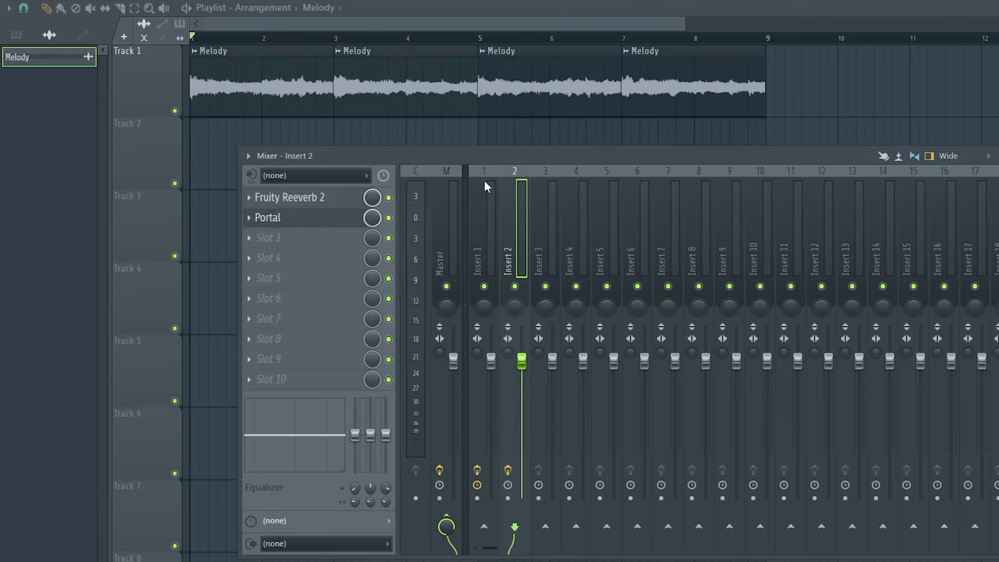
click(333, 223)
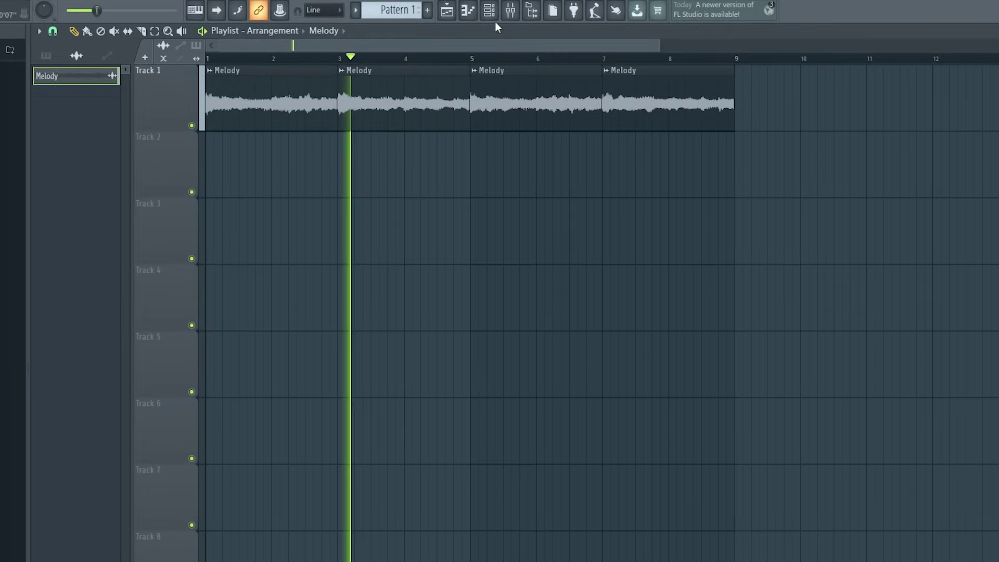
Open the channel rack and switch its filter from Audio to All
click(489, 10)
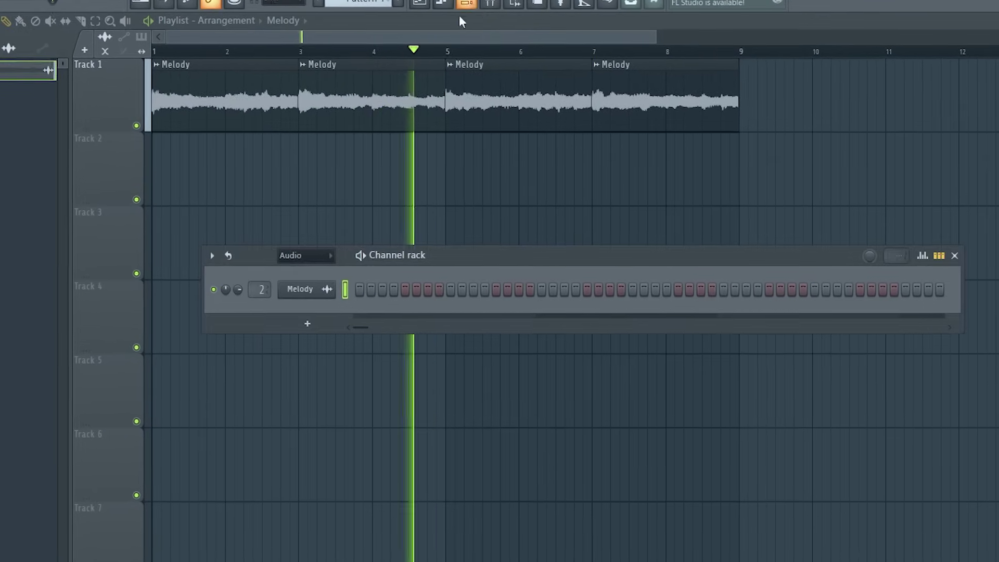
click(302, 256)
click(291, 273)
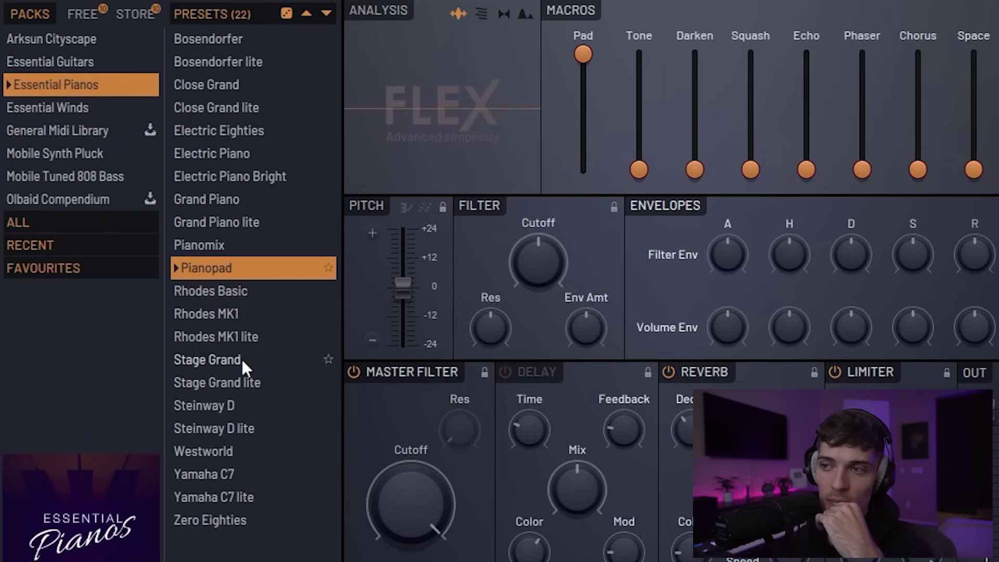
Audition the Stage Grand, Steinway D and Yamaha C7 lite presets in FLEX with low D# notes and settle on Steinway D
click(242, 360)
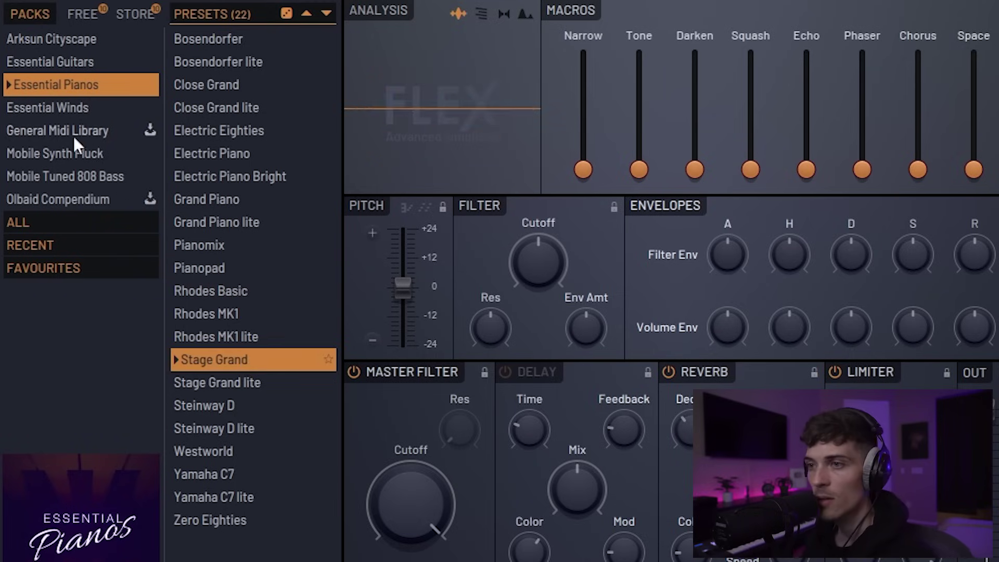
click(241, 405)
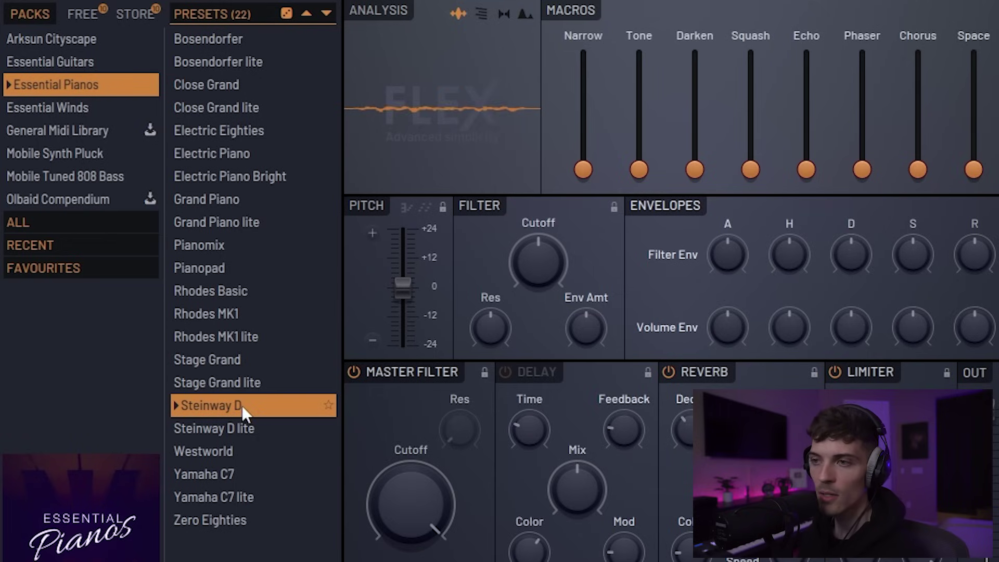
click(235, 493)
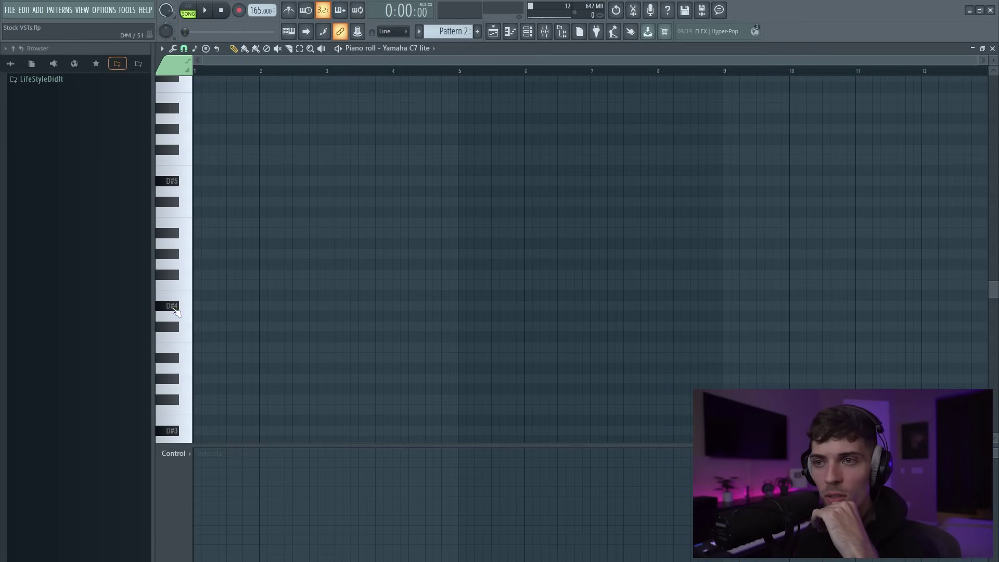
scroll(177, 311, down, 7)
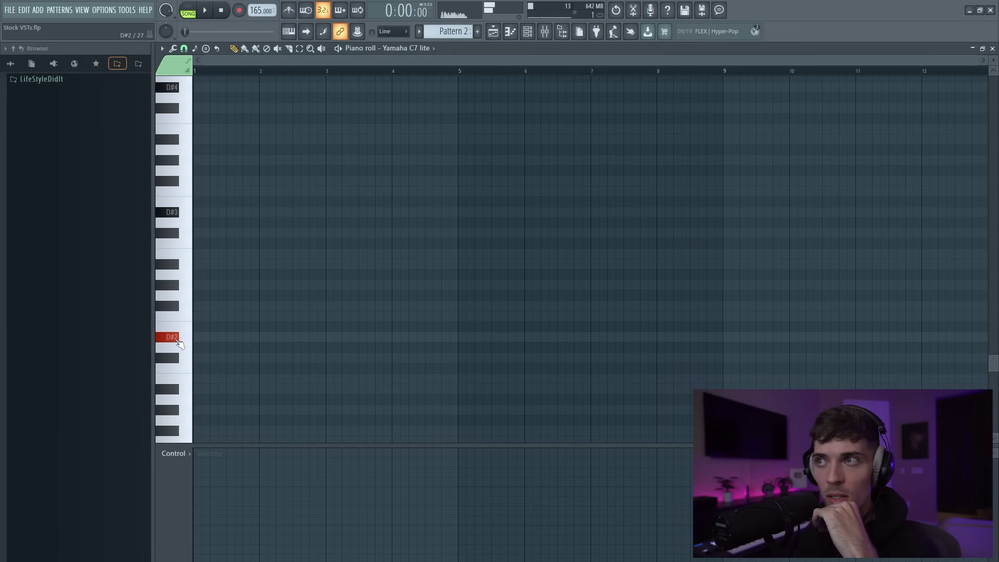
click(528, 32)
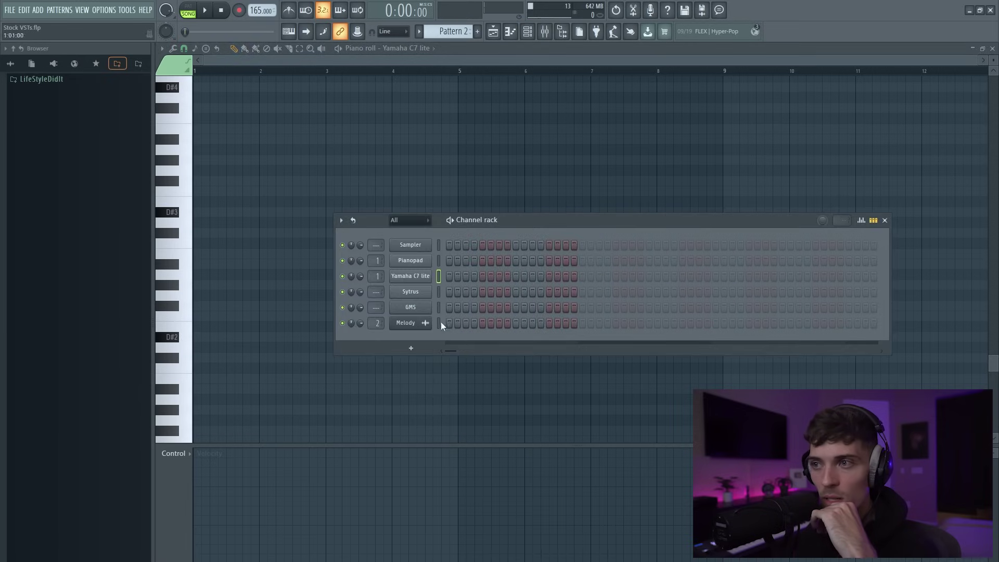
click(420, 278)
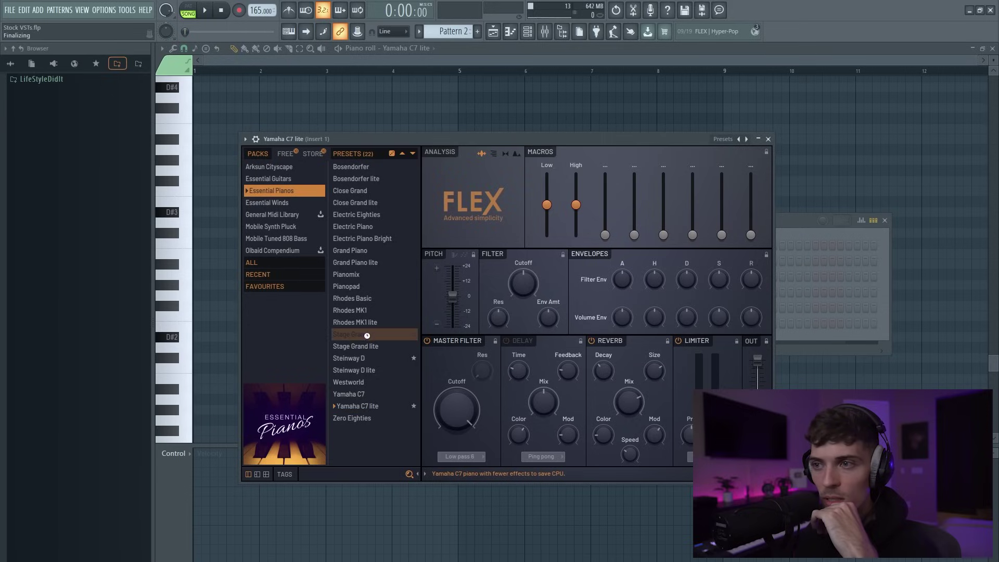
click(173, 341)
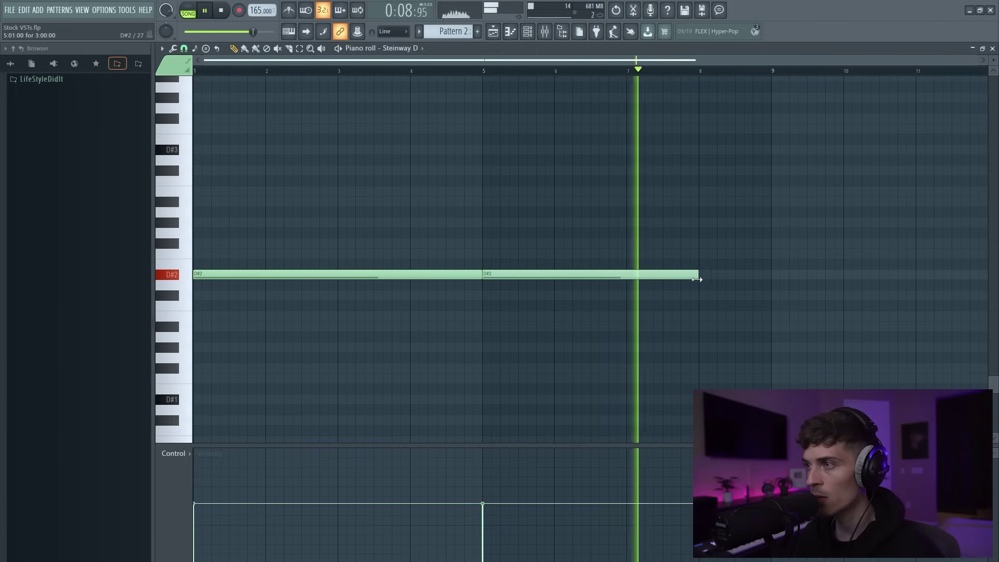
Add F2 and F#2 as consecutive half-bar notes in bar 8 of the Steinway D bass line
click(740, 254)
click(741, 244)
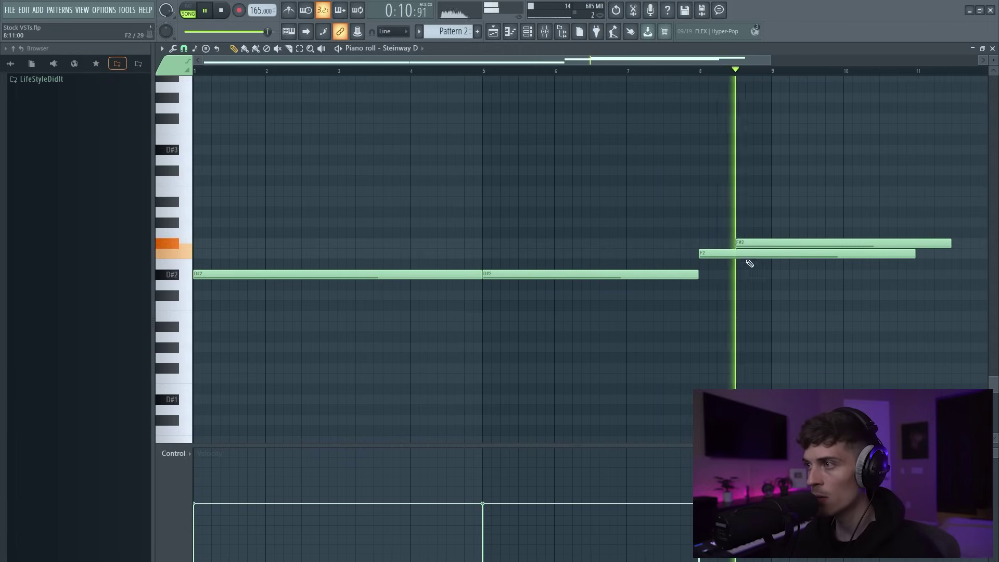
key(space)
Duplicate all the bass line notes one octave higher and audition the layered part
key(ctrl+a)
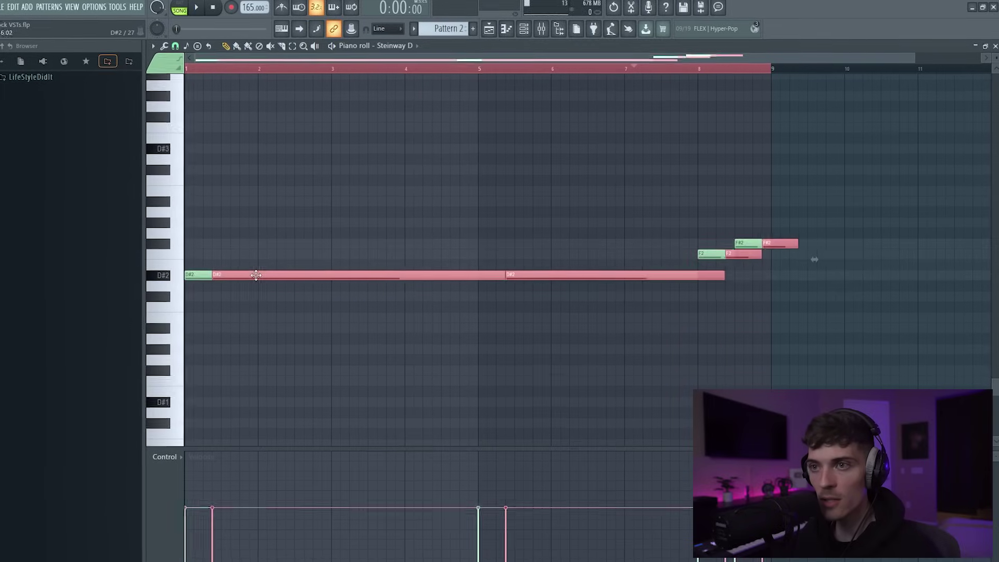
key(ctrl+c)
key(ctrl+v)
key(ctrl+Up)
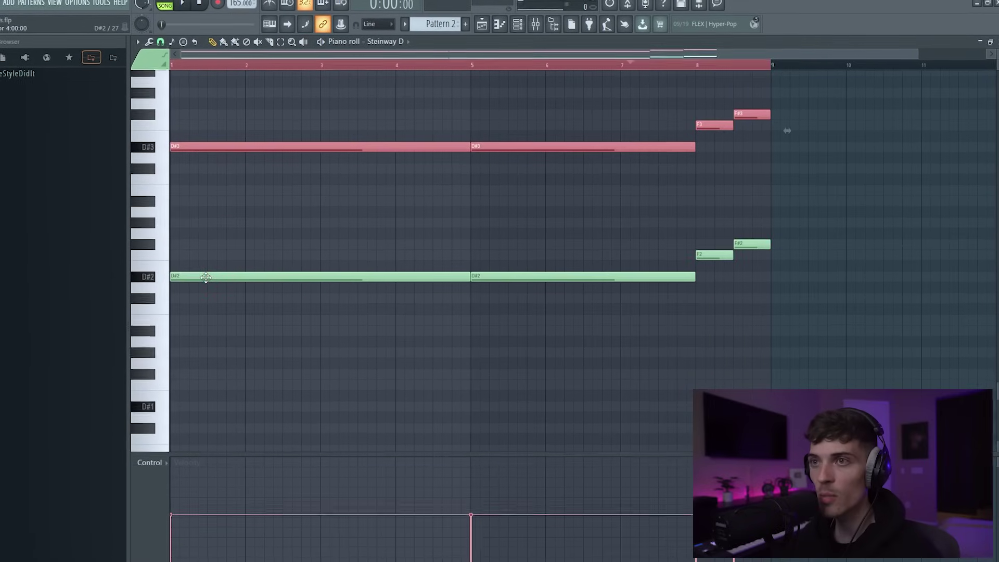
key(space)
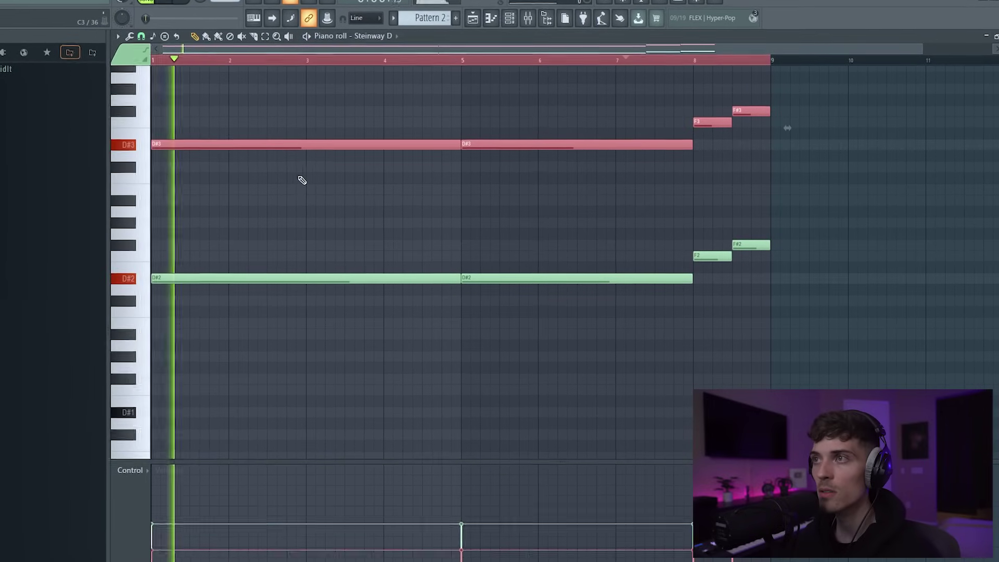
click(510, 19)
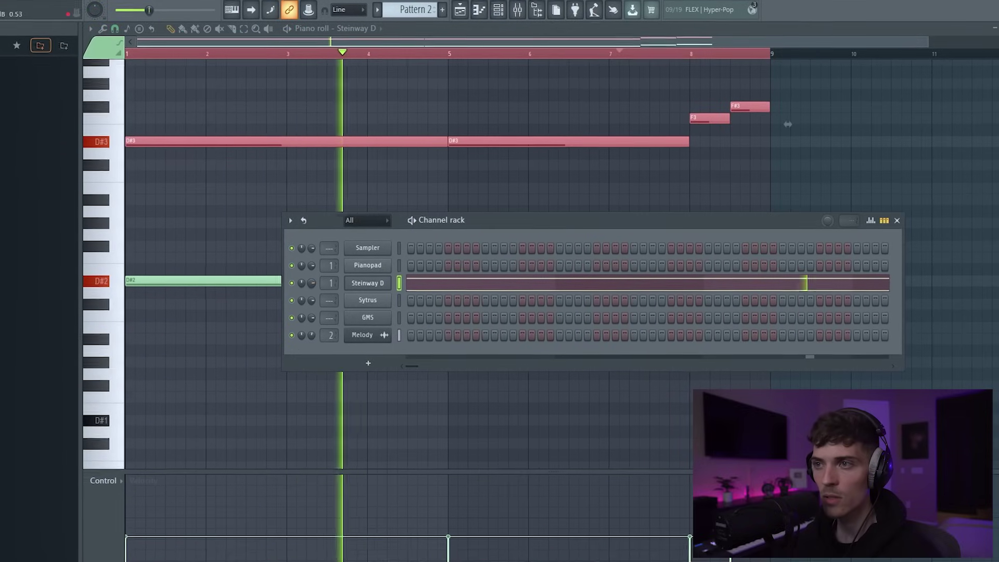
click(302, 200)
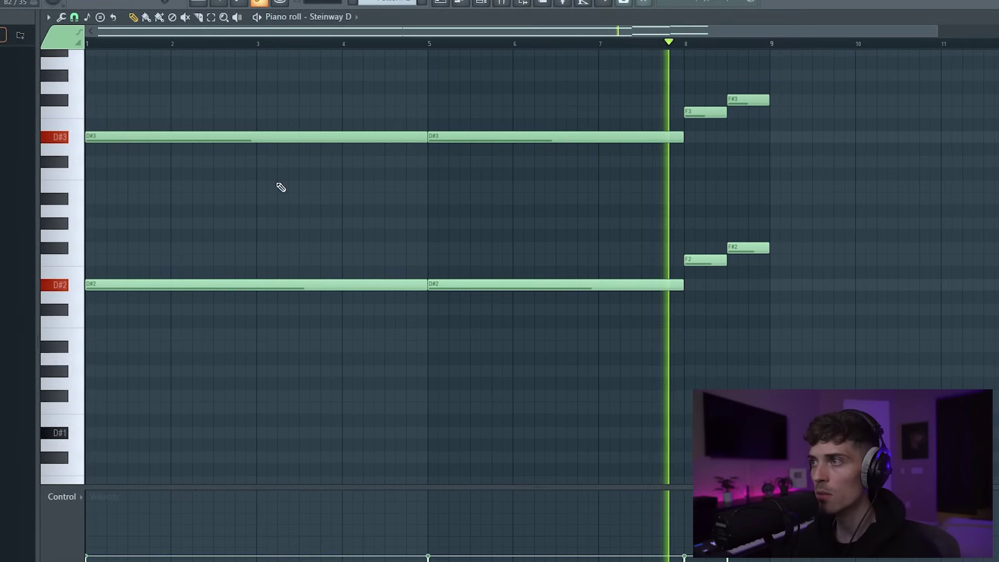
Open the Sytrus channel and load its Moon ray preset
click(480, 3)
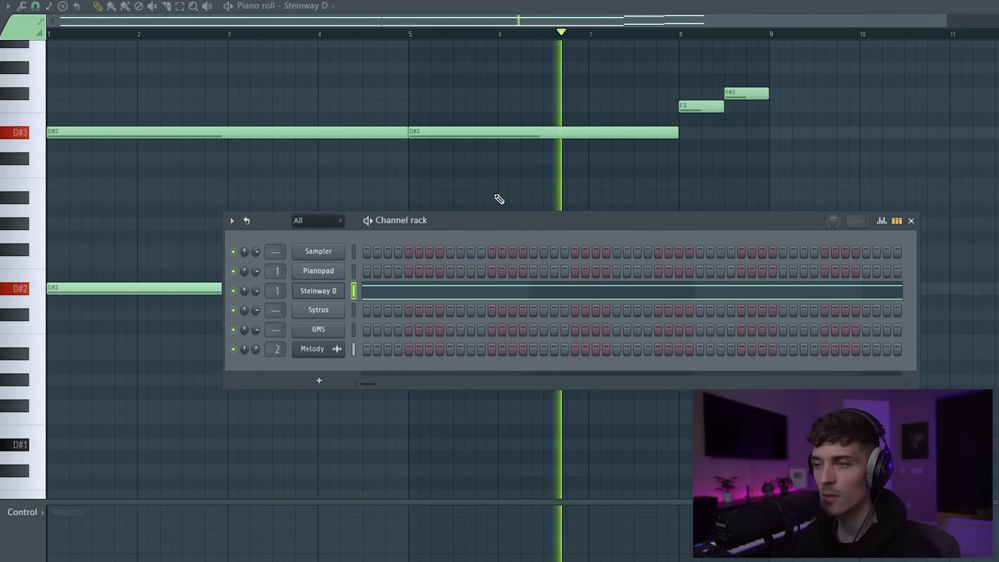
scroll(500, 199, up, 3)
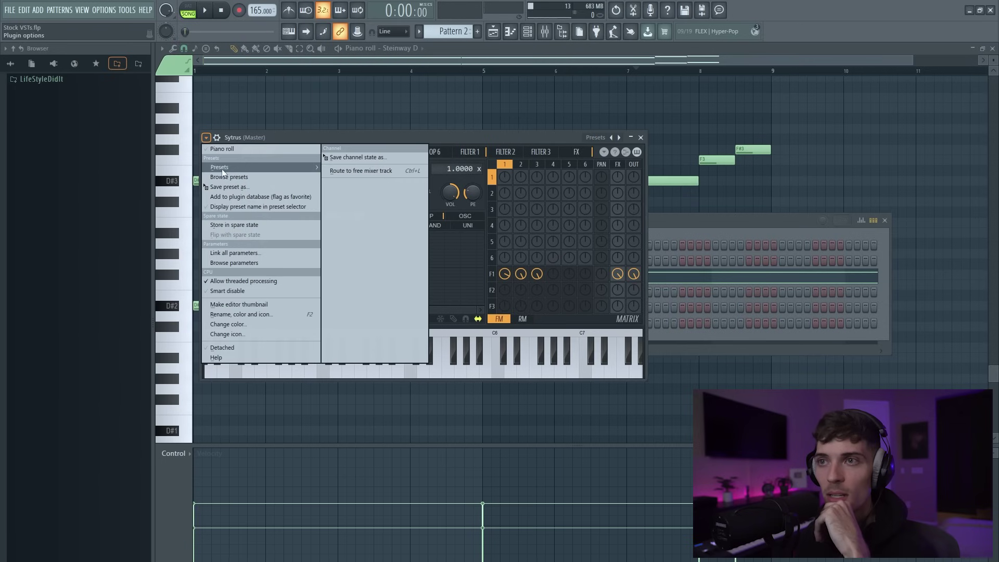
mouse_move(224, 171)
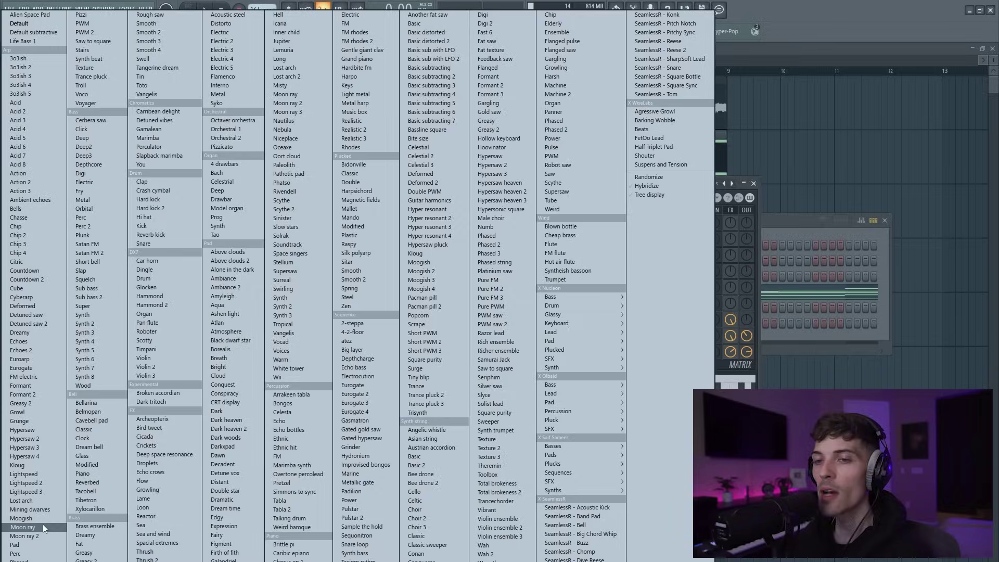
click(29, 528)
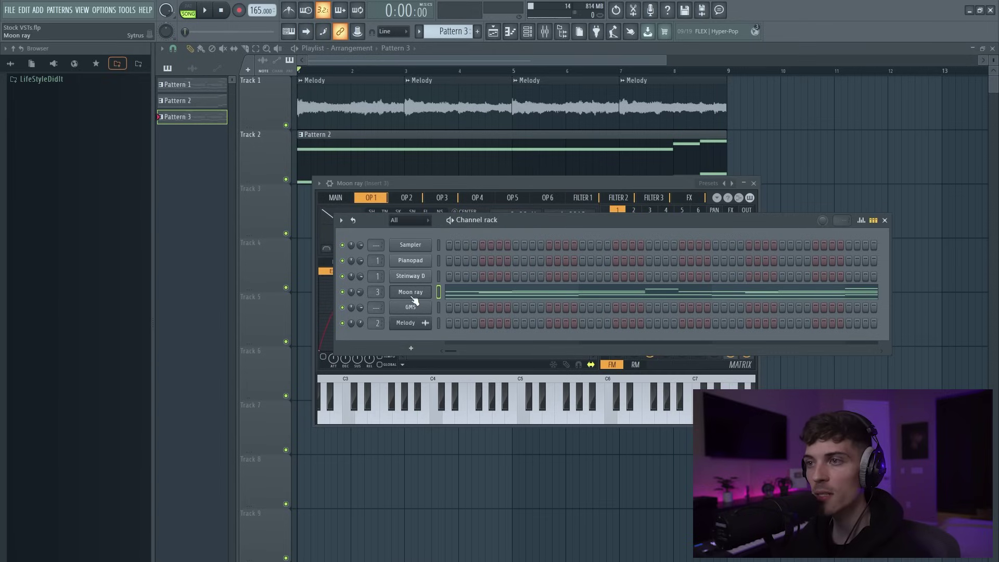
Play Pattern 3 in pattern mode and enable the effect slots on mixer insert 3
click(546, 34)
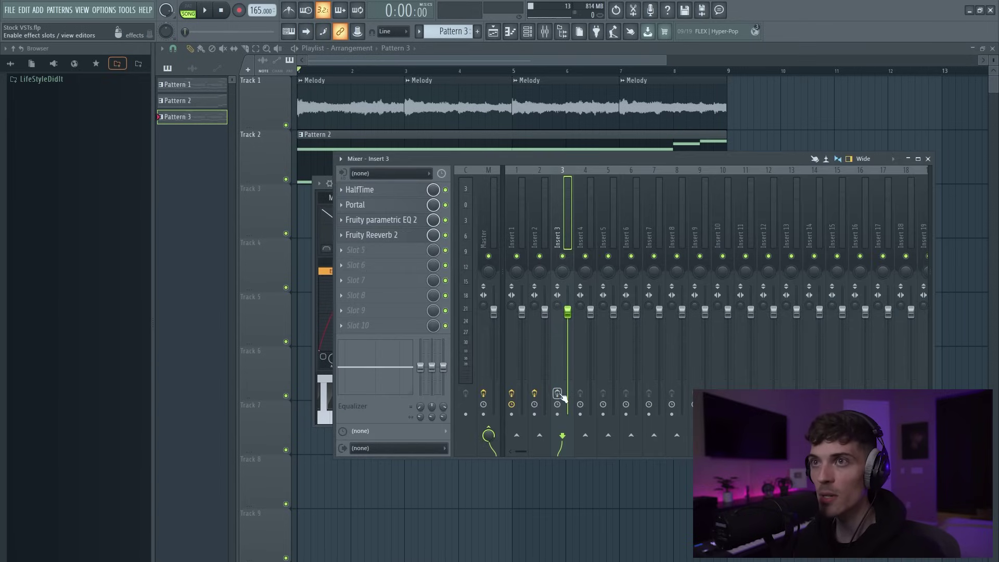
click(188, 7)
key(space)
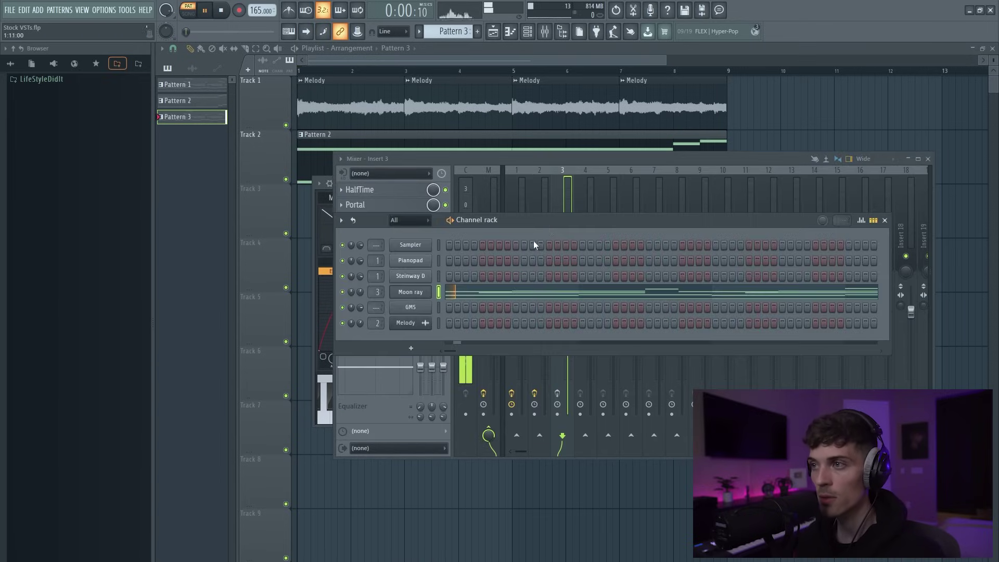
click(568, 159)
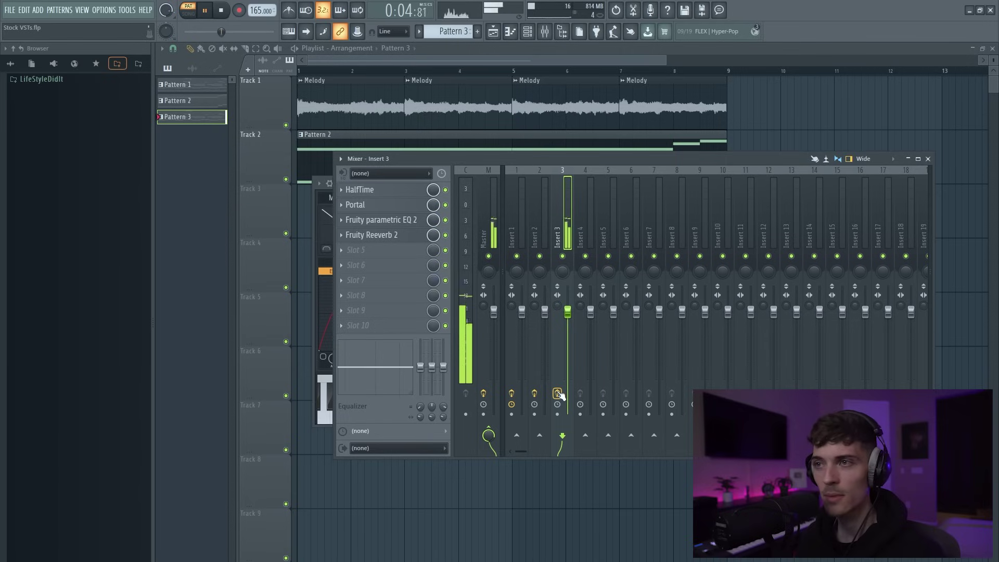
Review the effect chain on mixer insert 3, including HalfTime, Fruity parametric EQ 2 and Fruity Reeverb 2
click(375, 191)
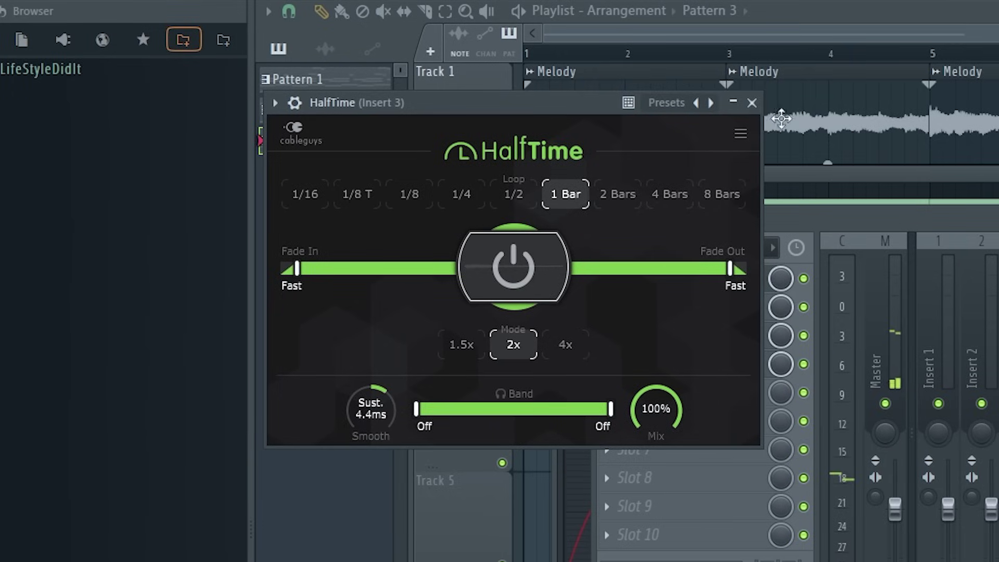
click(752, 103)
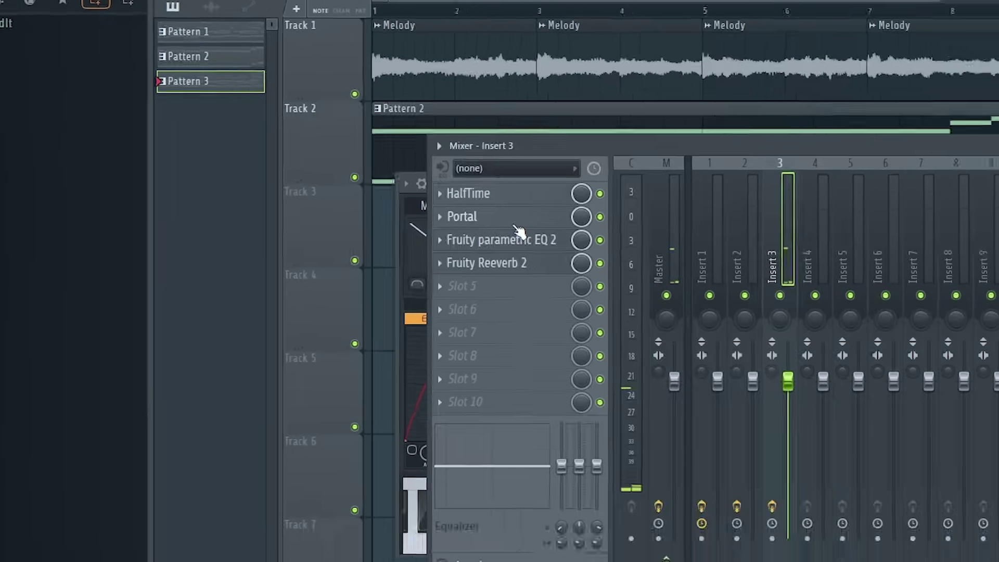
click(698, 312)
click(901, 30)
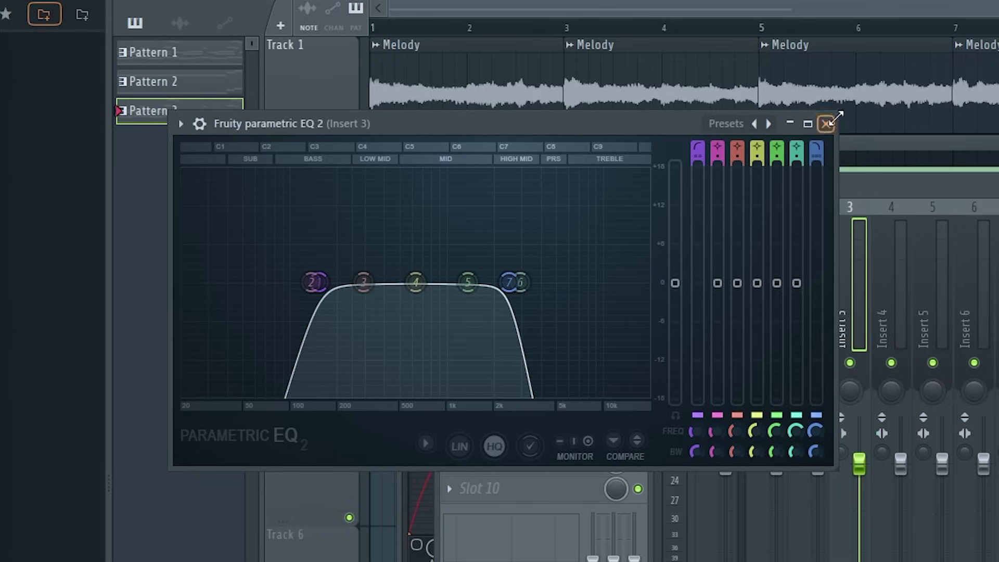
click(826, 124)
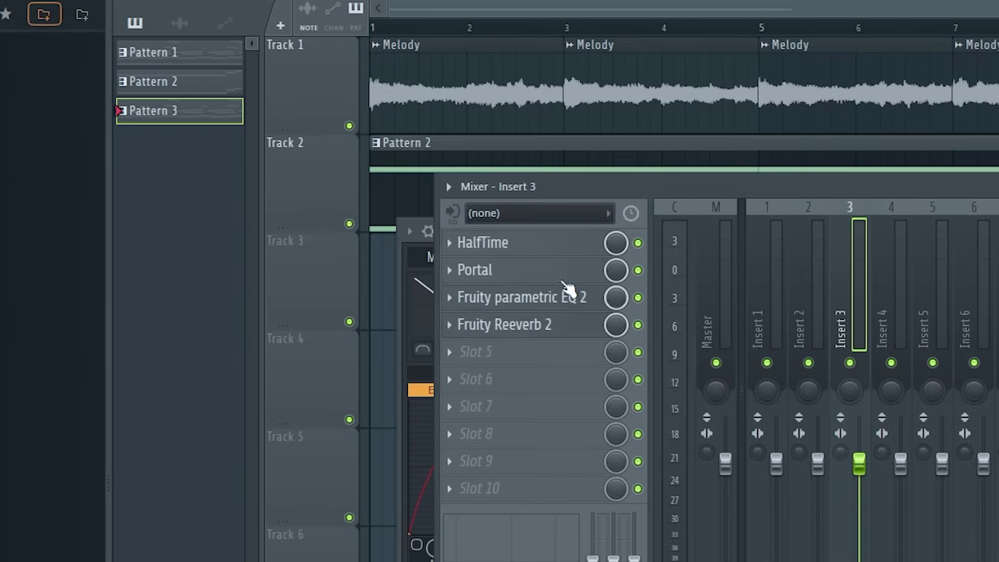
click(534, 327)
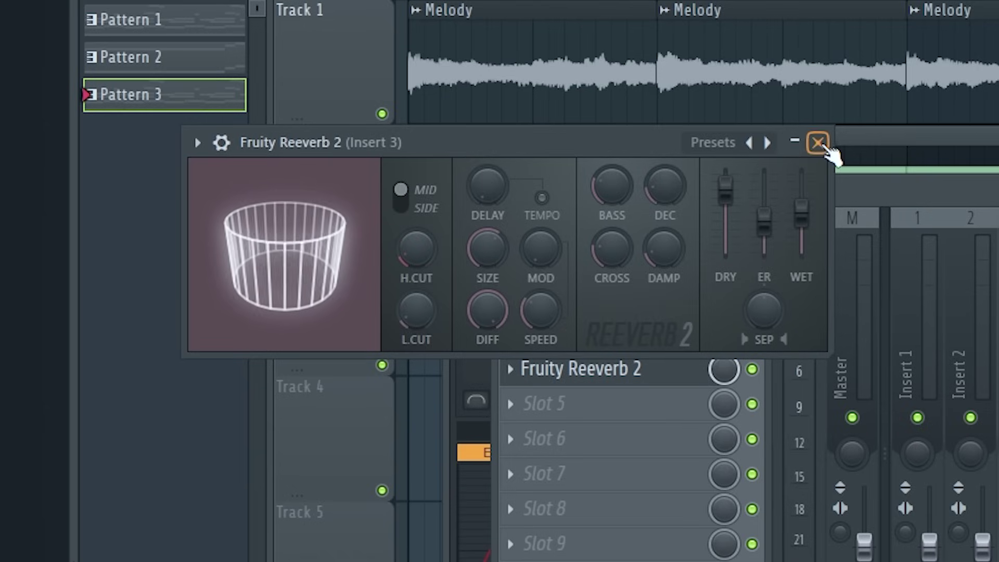
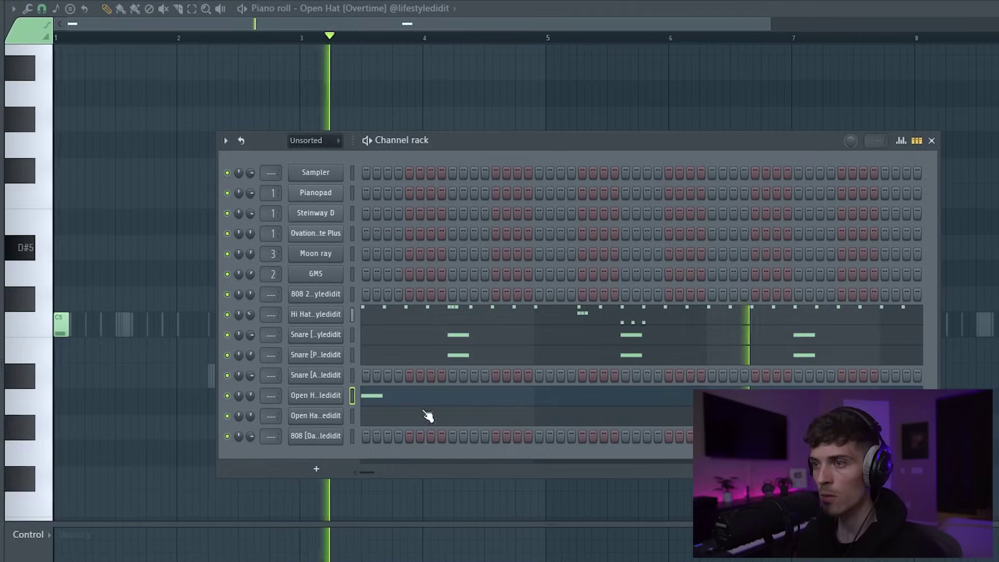
Check the Open Hat [Authentic] notes and place Snare [Accent] C5 notes early in bars 2 and 6
click(404, 405)
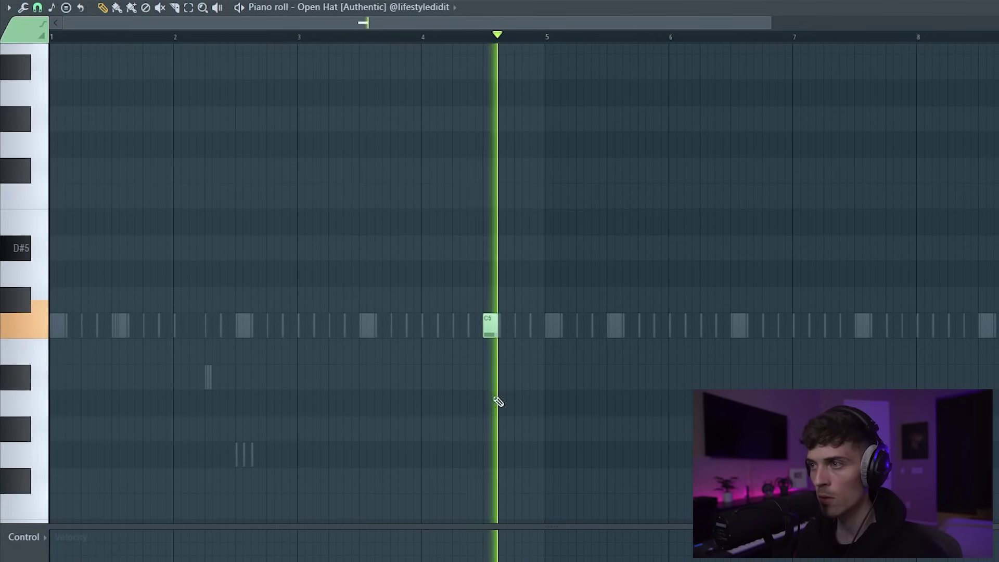
key(F6)
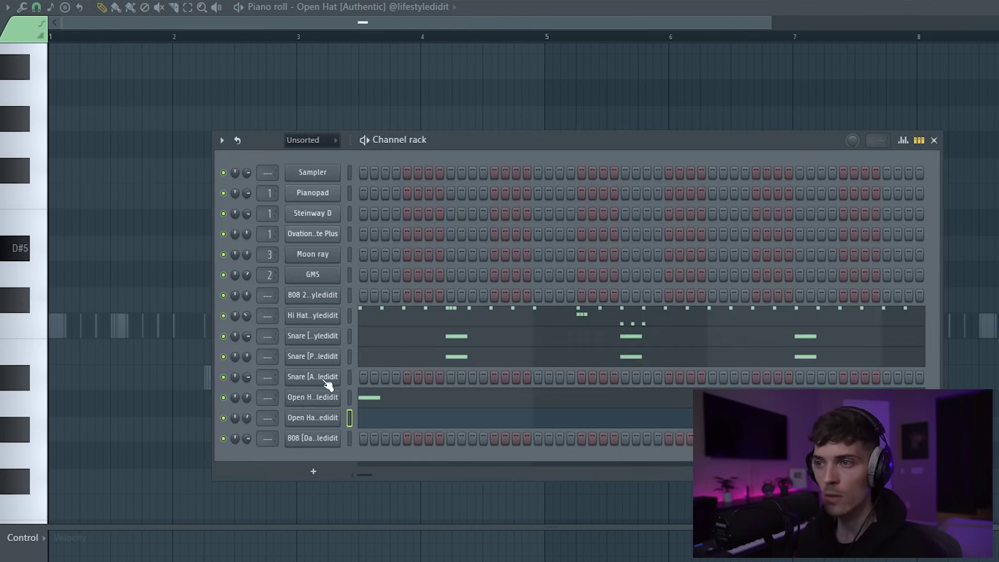
right_click(341, 371)
click(357, 376)
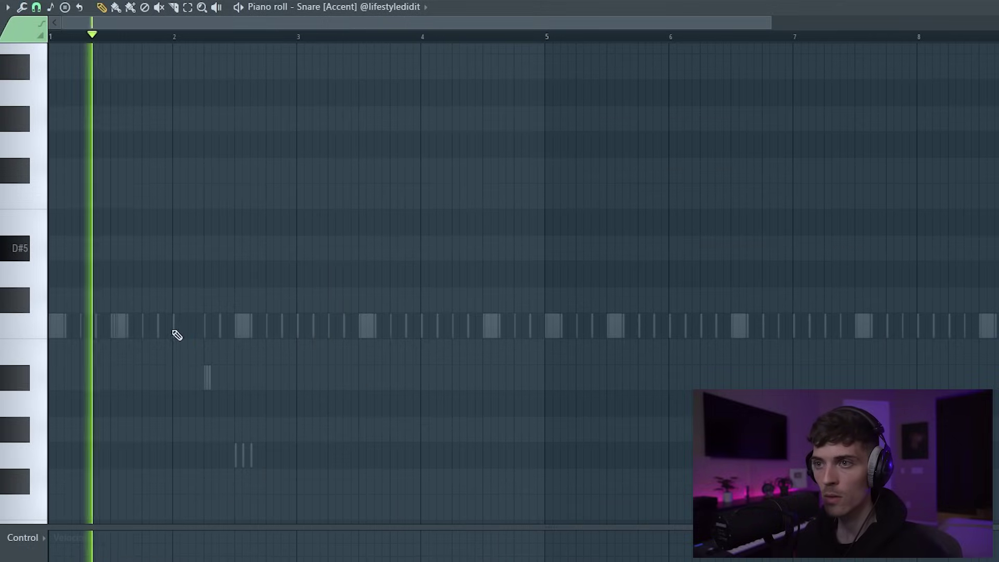
click(202, 336)
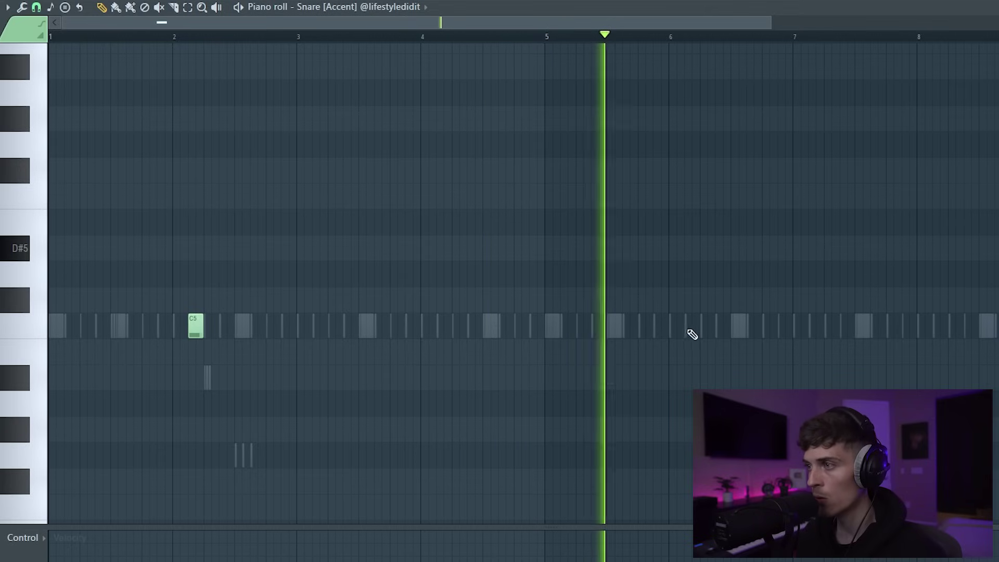
click(515, 35)
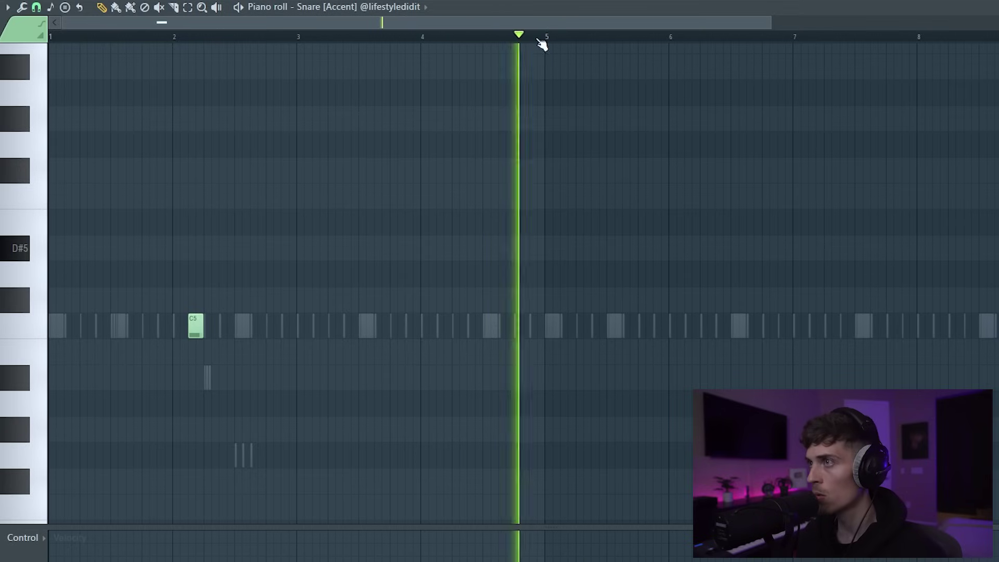
scroll(675, 43, up, 1)
click(714, 326)
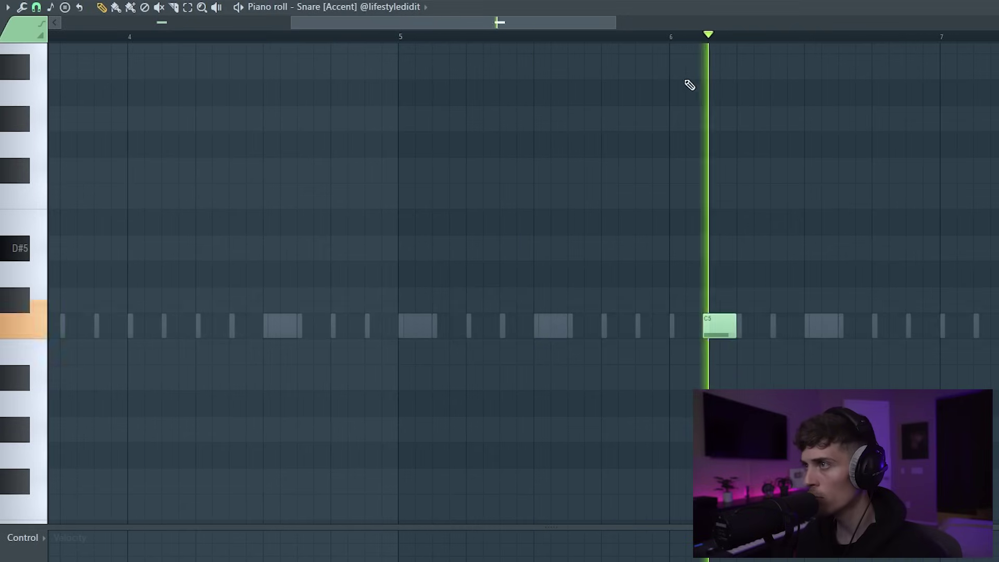
Add a Snare [Accent] fill at the end of bar 8 with four C5 notes and a closing A#4, and adjust its channel volume
scroll(671, 46, up, 1)
scroll(677, 46, down, 3)
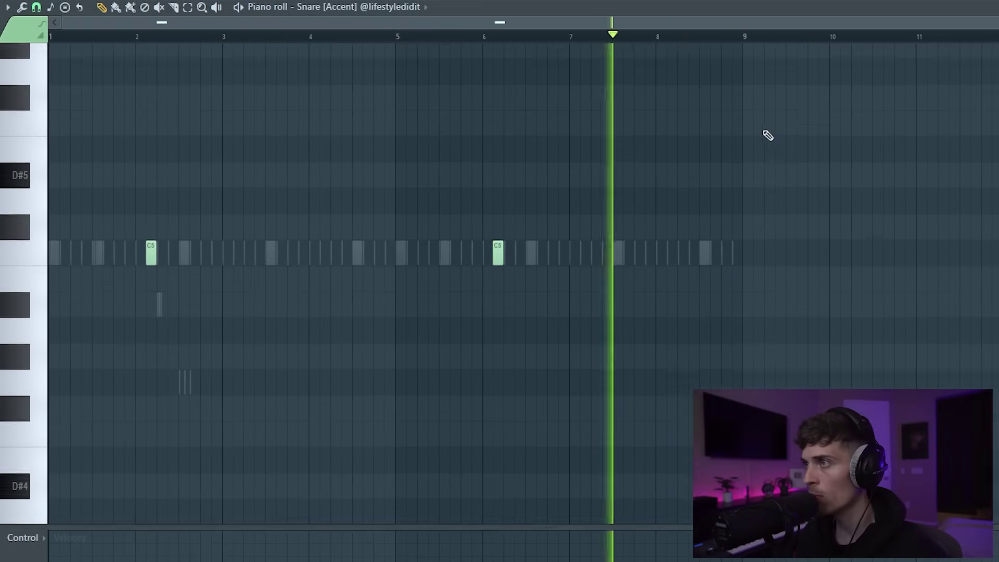
scroll(712, 44, up, 3)
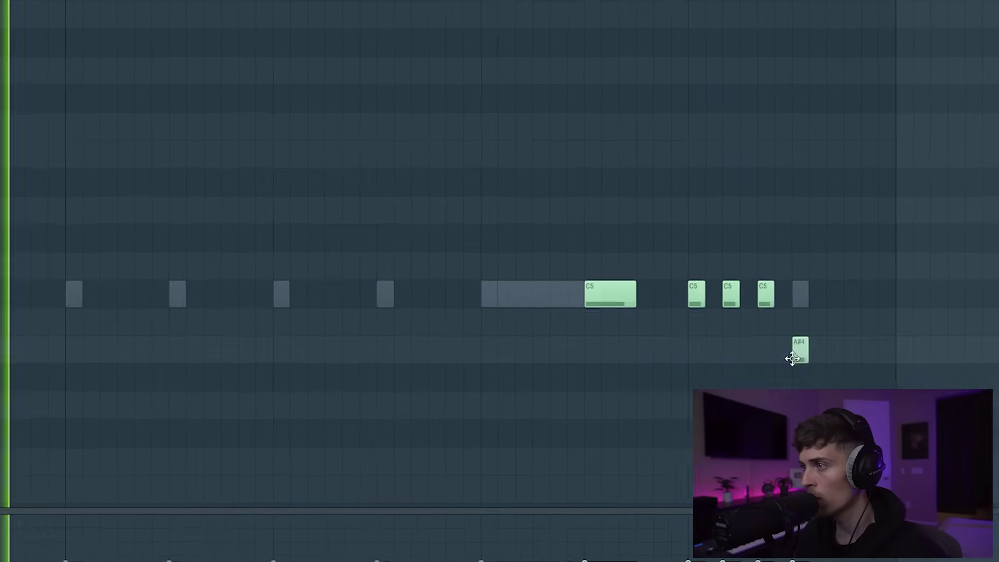
click(783, 345)
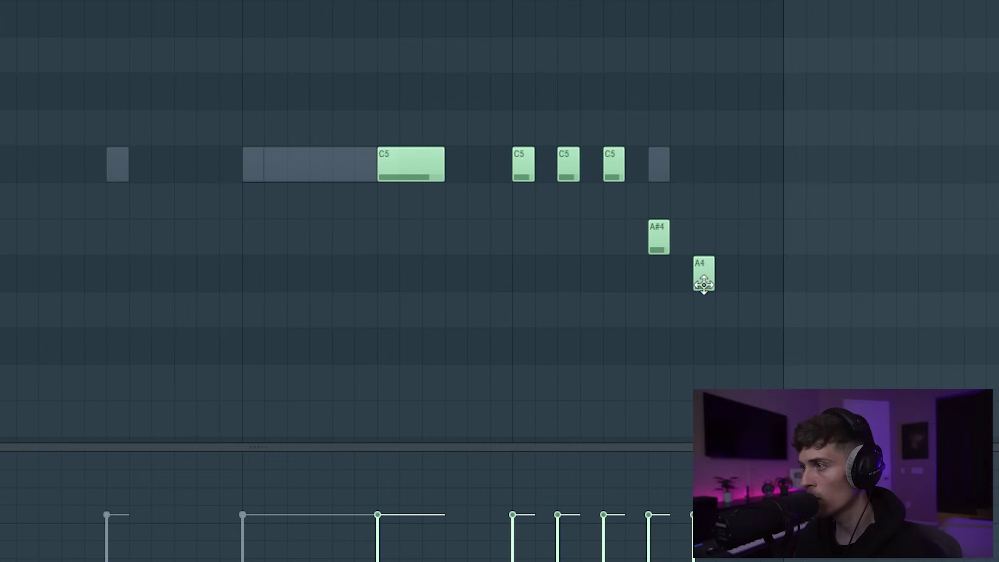
drag(658, 237, 651, 173)
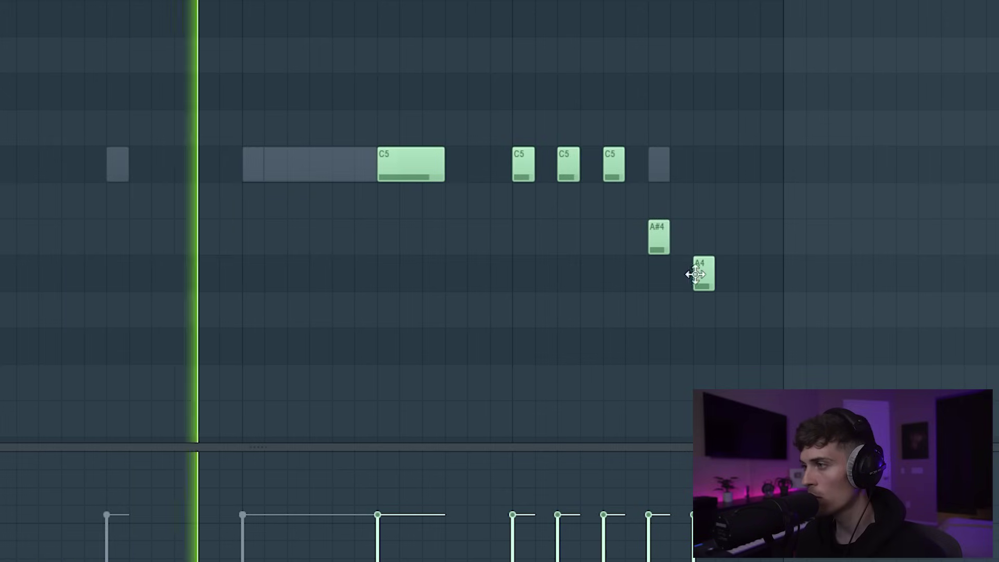
drag(700, 273, 699, 334)
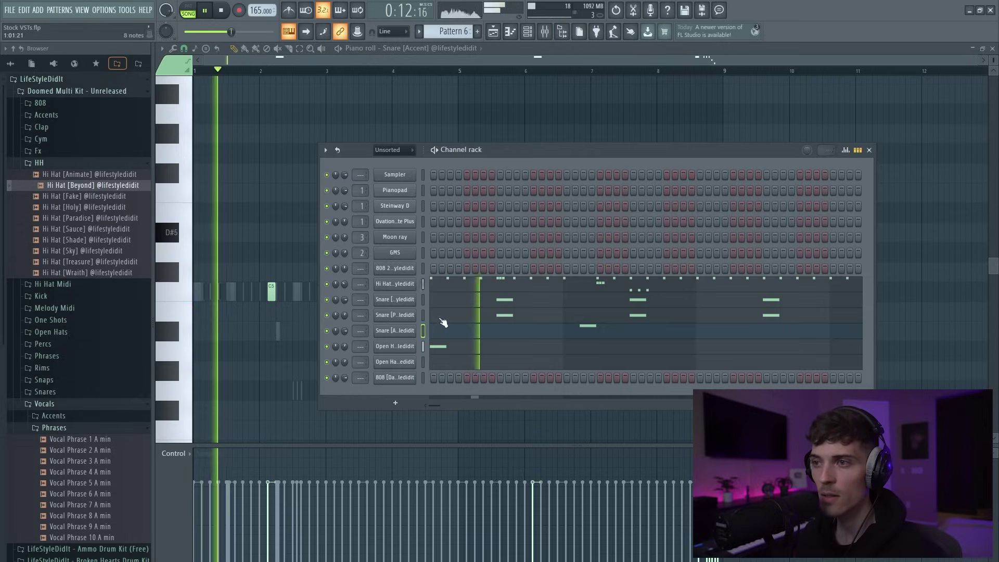
drag(345, 330, 344, 336)
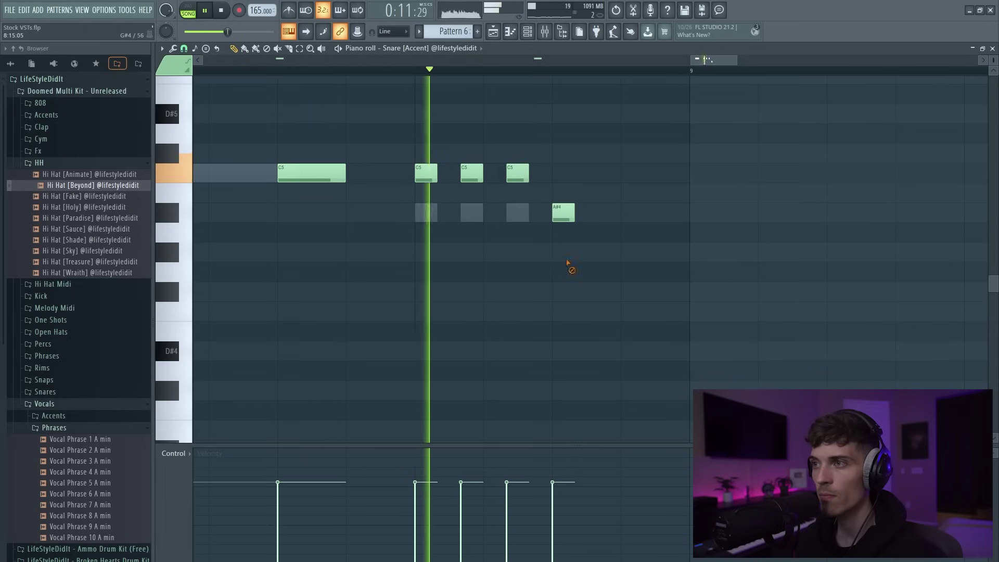
Move the last note of the Snare [Accent] fill down to A#3 and lower its velocity
scroll(544, 73, down, 5)
key(space)
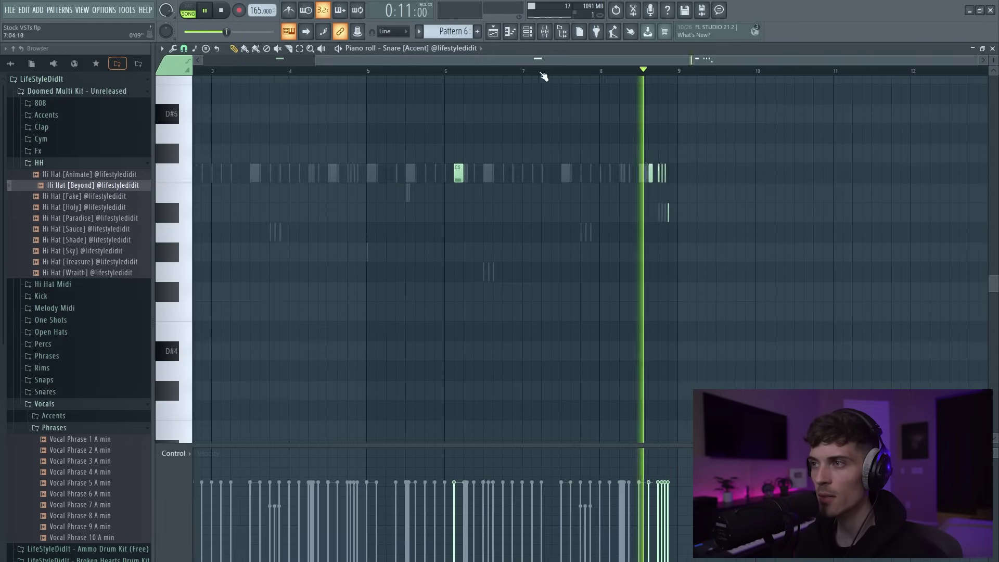
scroll(770, 241, down, 1)
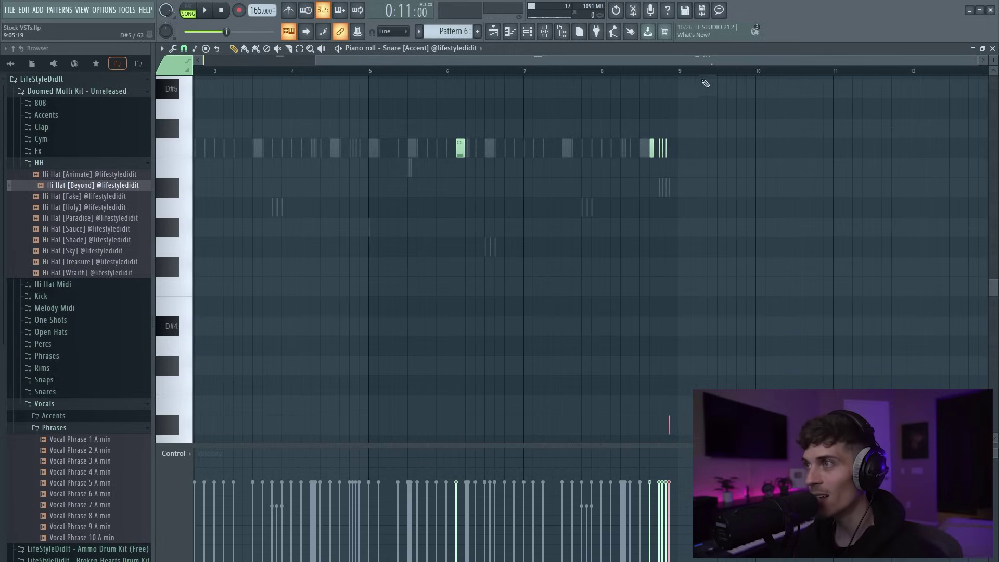
scroll(705, 79, up, 5)
scroll(446, 272, down, 9)
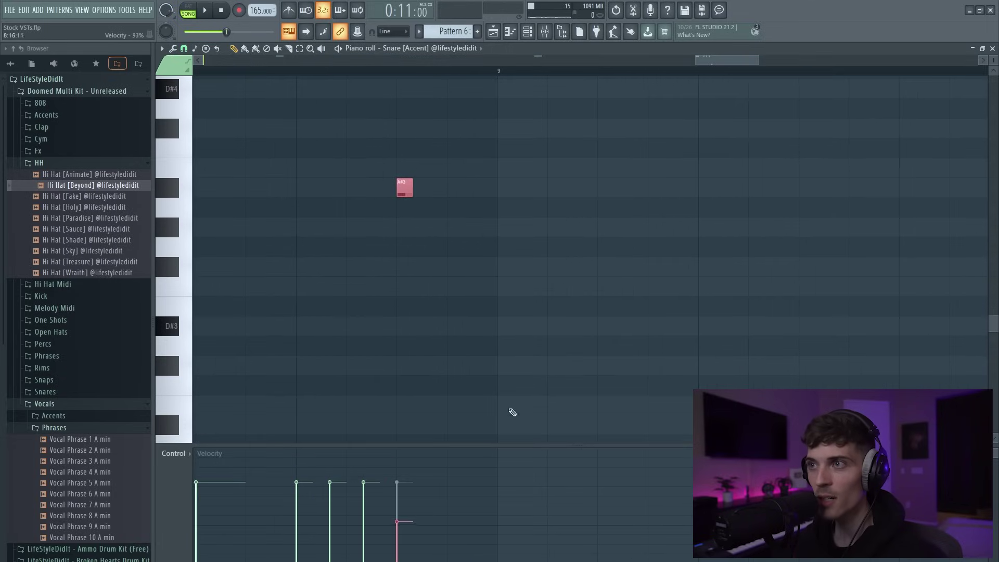
scroll(489, 70, down, 5)
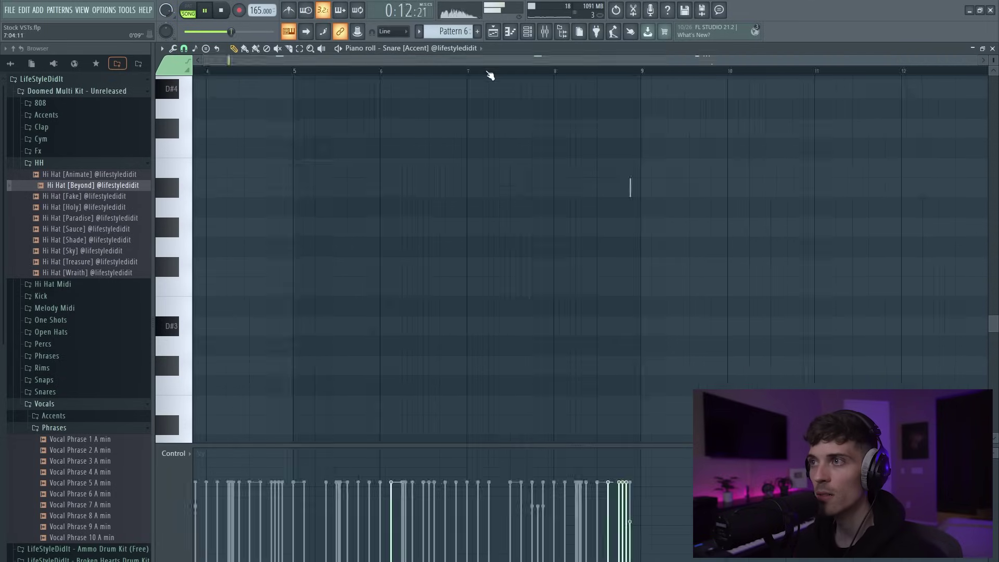
scroll(544, 238, up, 9)
Open the 808 [Daylight] notes in Pattern 7 and add E5 hits: one each in bars 2 and 3, two in bar 4
click(536, 39)
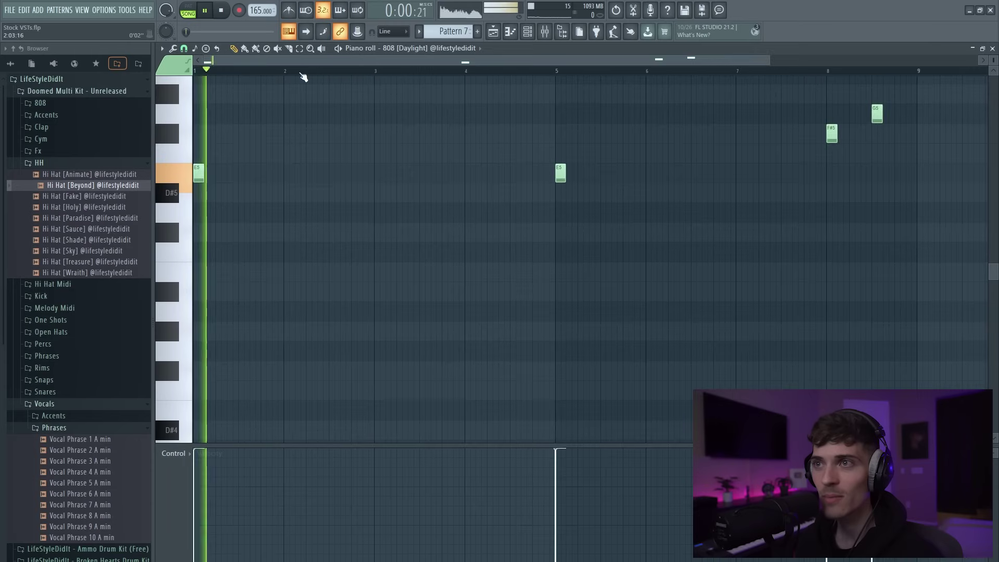
scroll(312, 75, up, 3)
key(space)
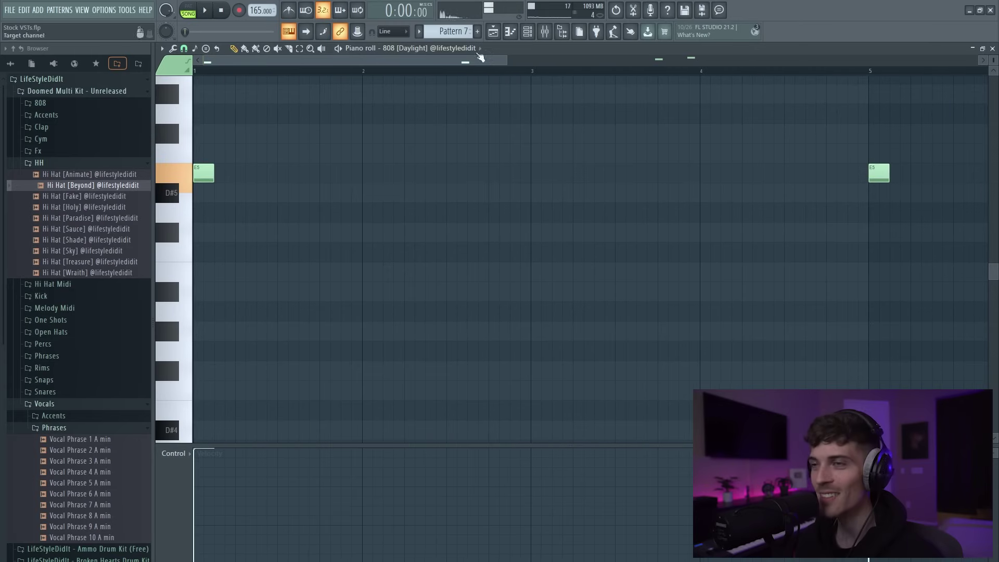
key(space)
click(409, 173)
click(536, 173)
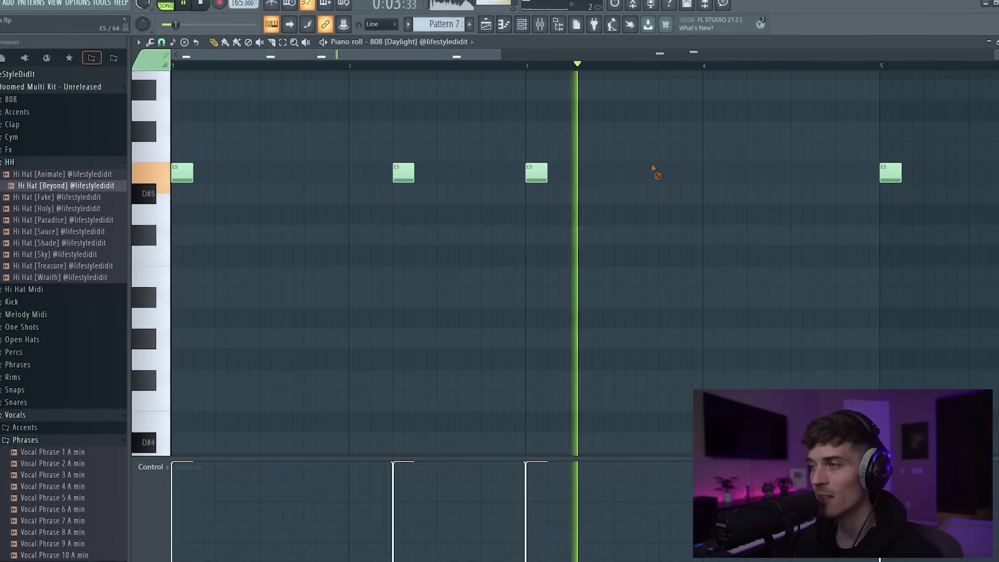
click(758, 173)
click(826, 173)
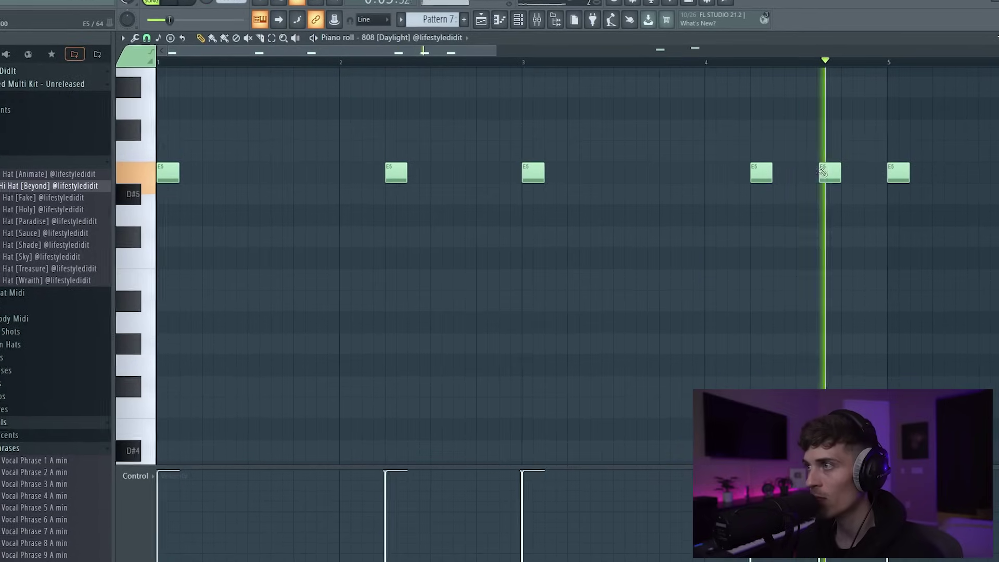
Audition the 808 [Daylight] line and add an E5 note at the start of bar 7
scroll(759, 71, down, 3)
click(518, 18)
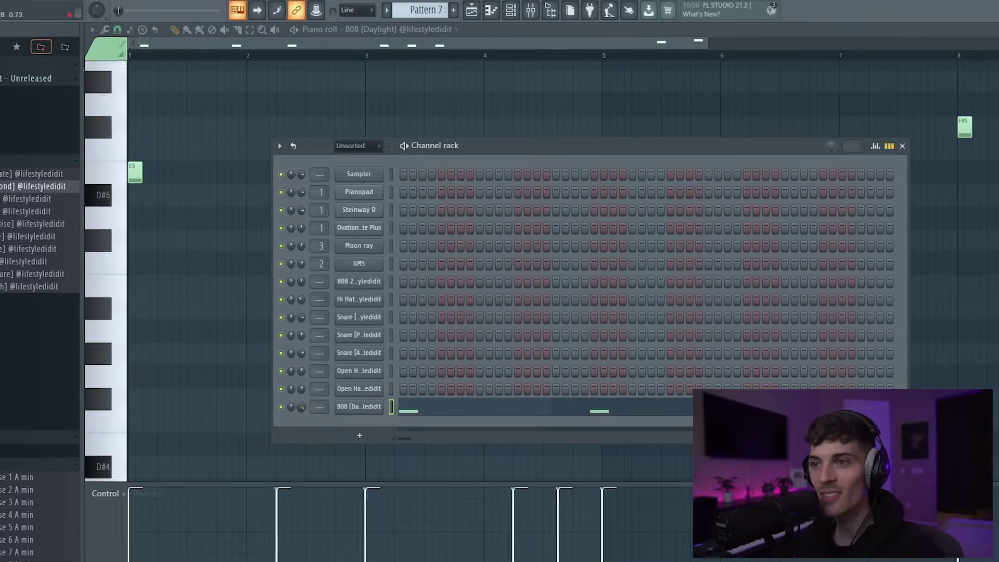
key(F6)
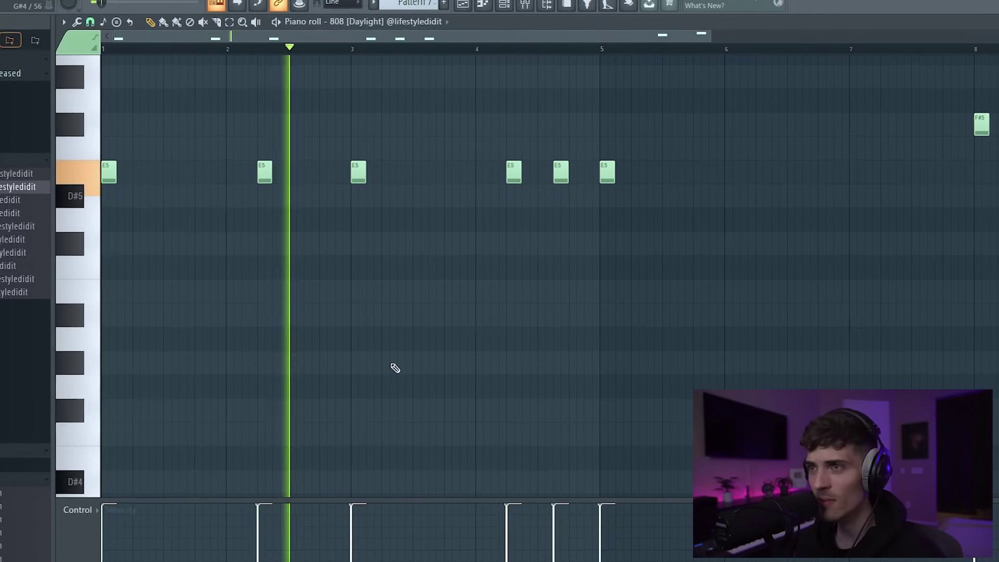
scroll(691, 49, up, 3)
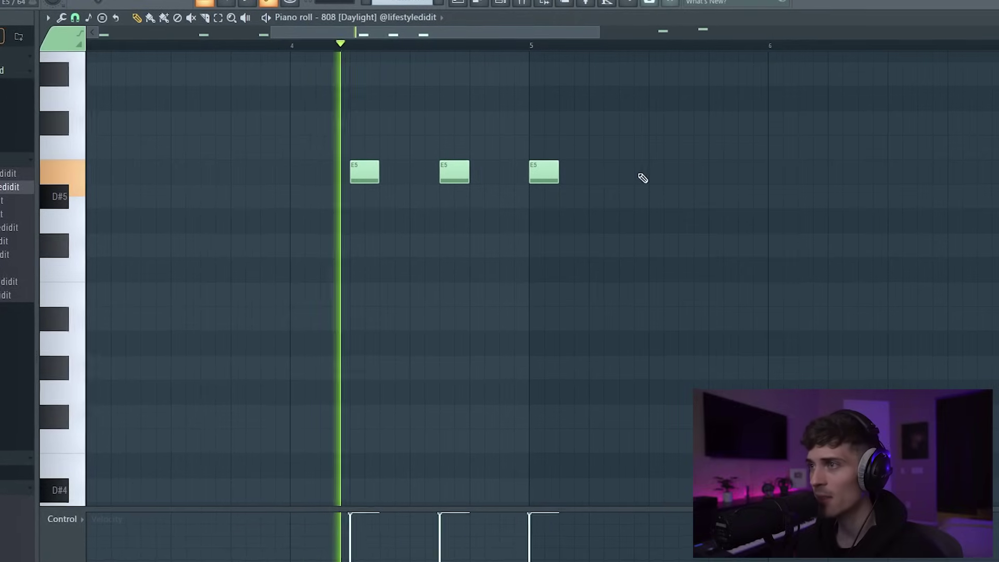
scroll(624, 51, down, 3)
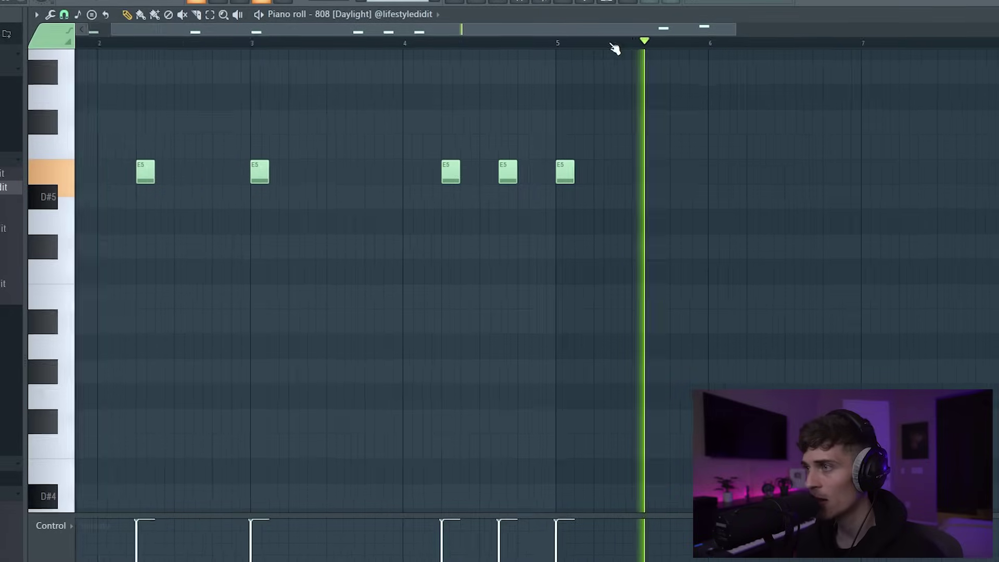
scroll(615, 49, down, 2)
click(724, 162)
scroll(895, 49, up, 4)
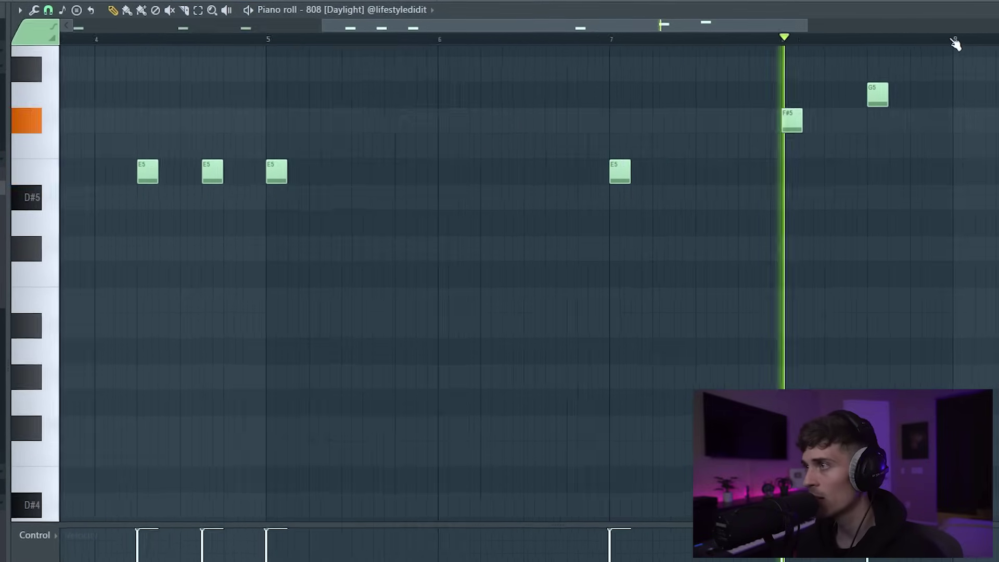
scroll(701, 32, right, 2)
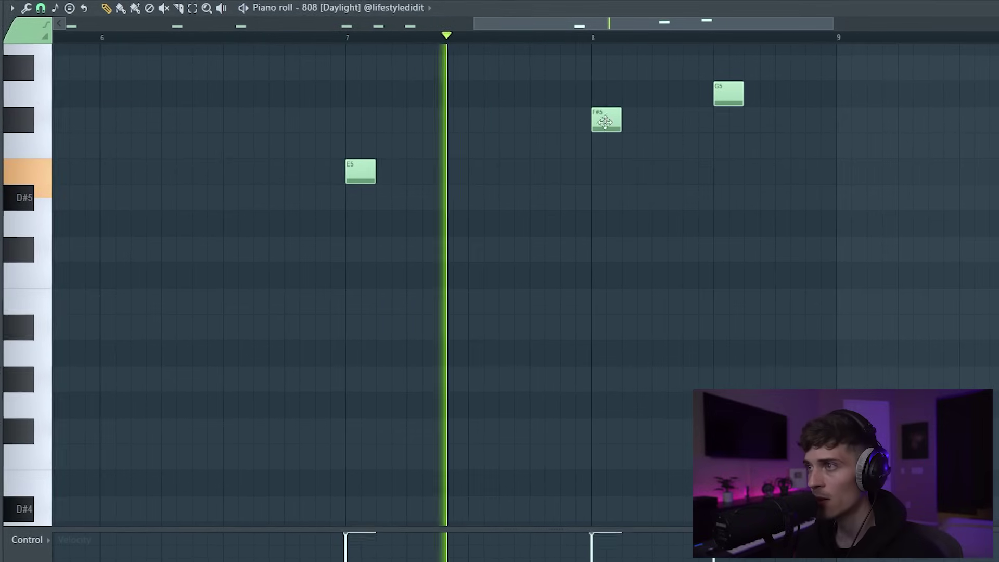
Shift the F#5 808 note one beat later in bar 8 and replace the long G5 with two short G5 hits
drag(605, 121, 665, 121)
mouse_move(726, 92)
mouse_down()
mouse_move(771, 95)
mouse_move(729, 97)
mouse_up()
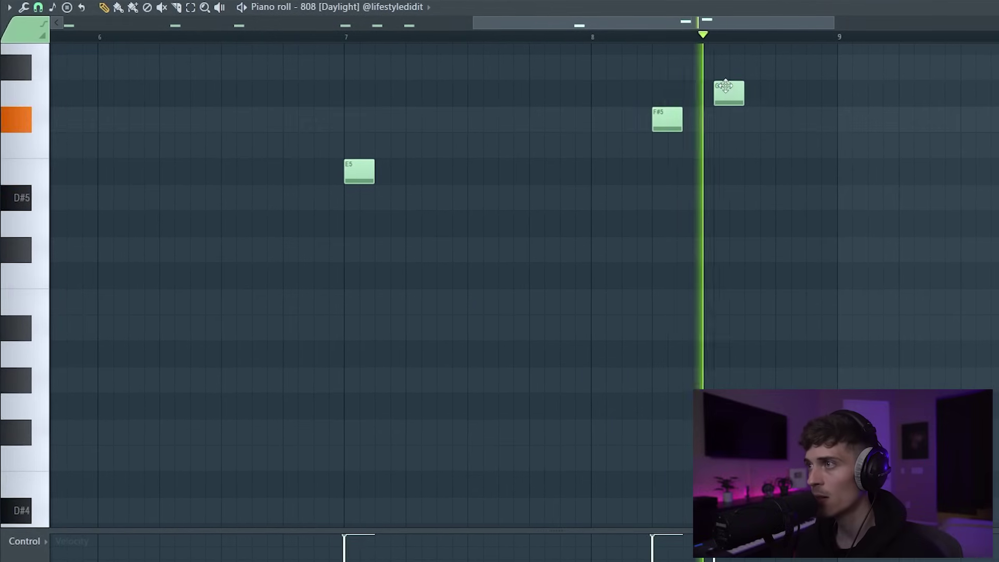
click(747, 98)
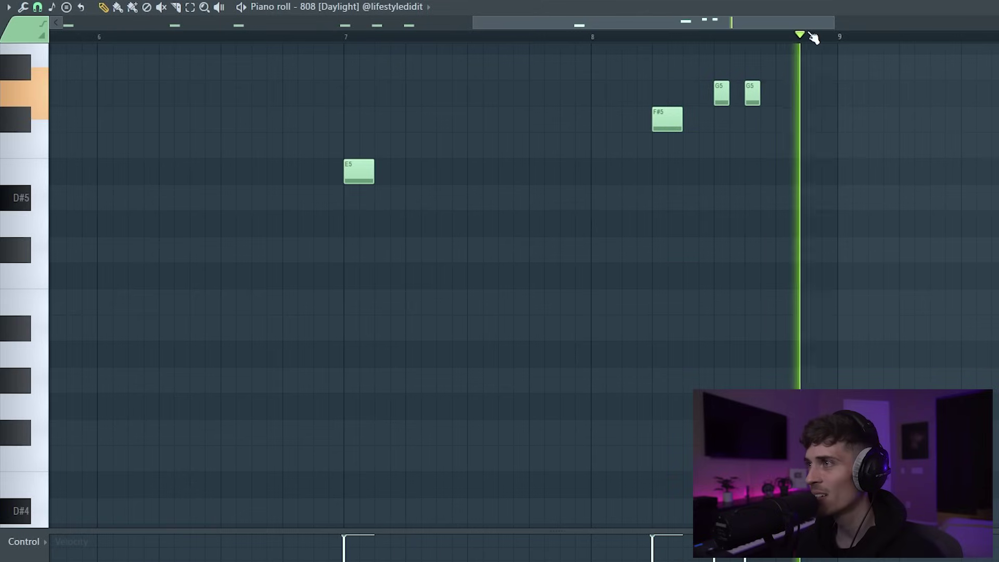
Set the piano roll's scale highlighting root note to E for the 808 line
scroll(812, 38, up, 3)
scroll(731, 101, up, 3)
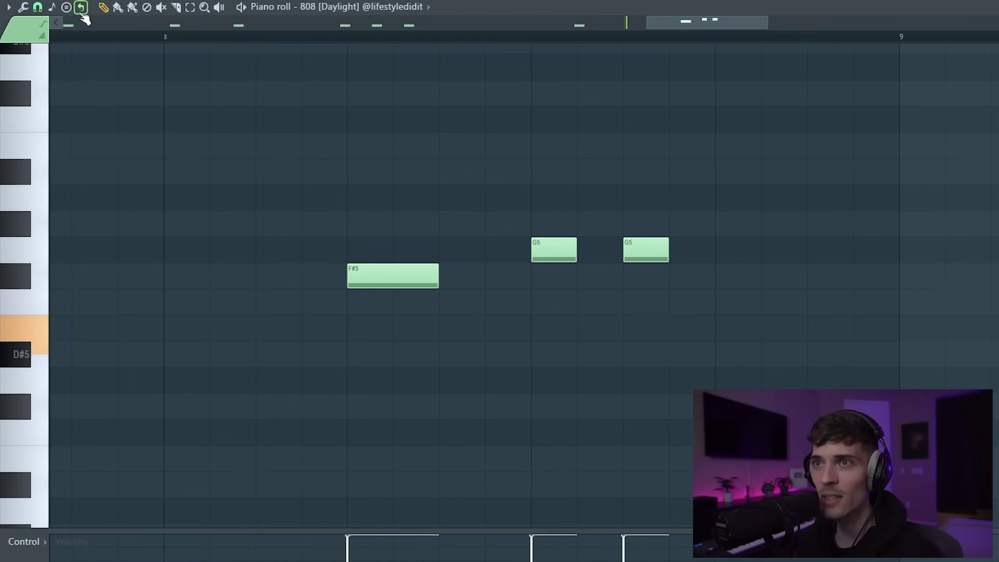
click(53, 7)
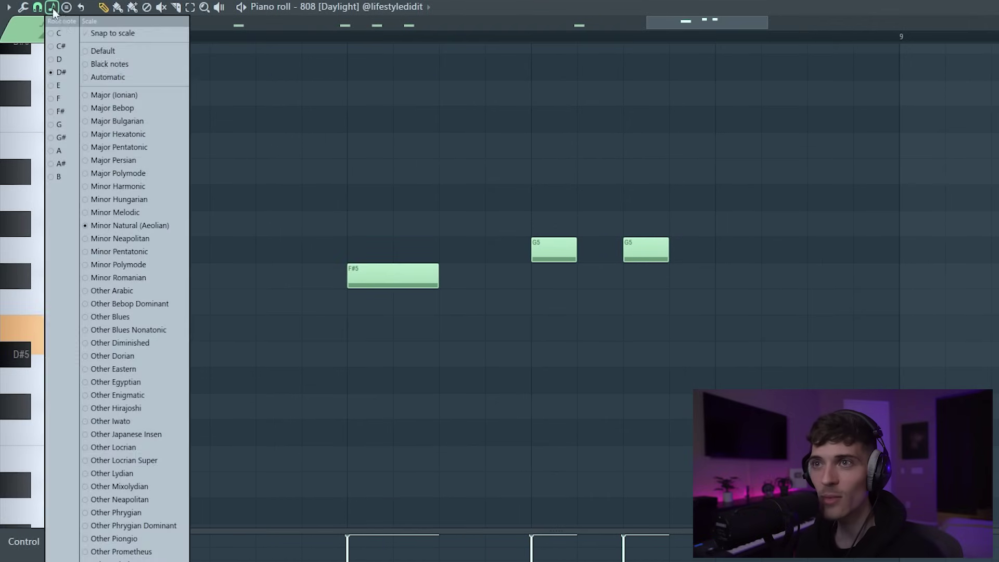
click(70, 86)
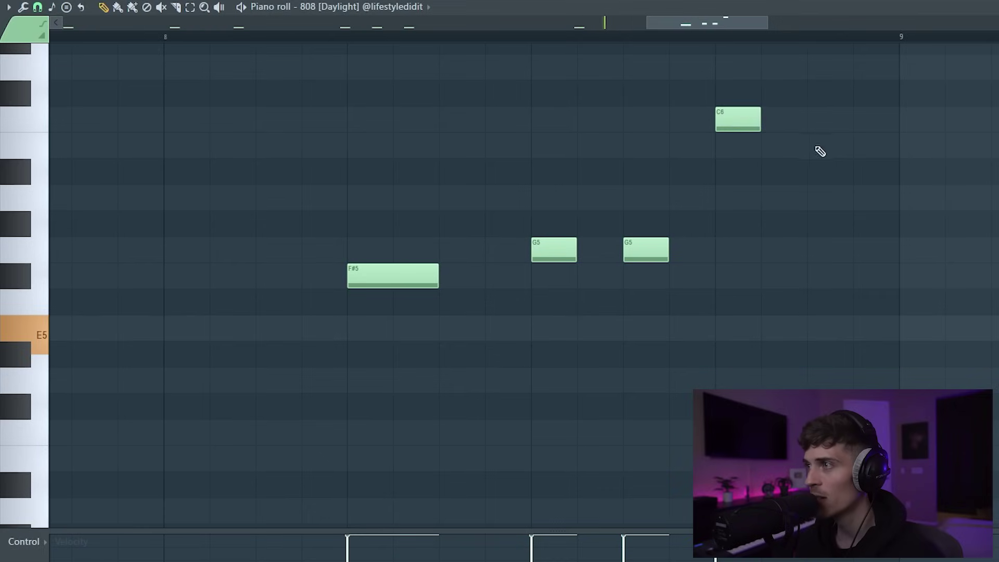
Try extra 808 notes such as C6 and B5 after the two short G5 hits in bar 8
key(space)
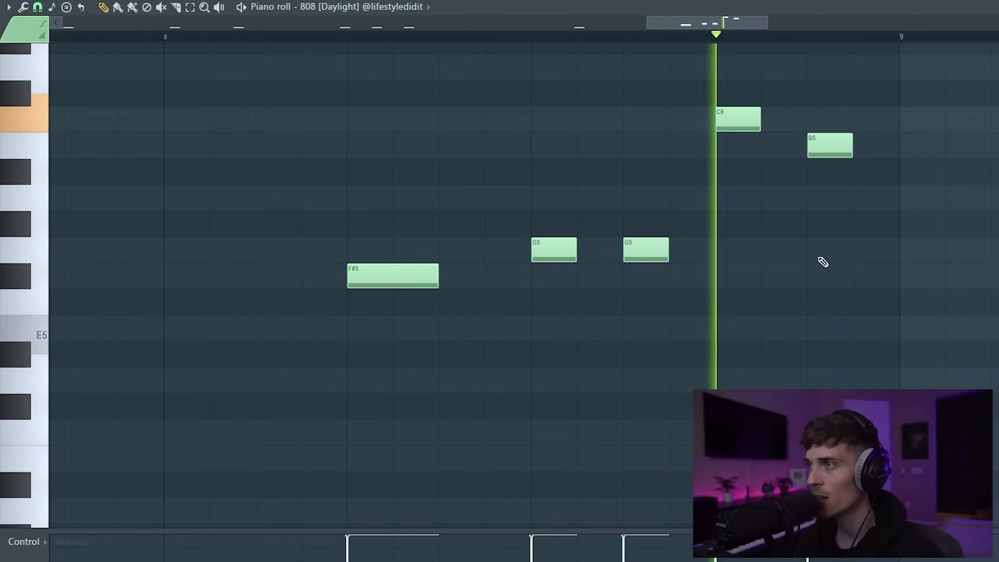
scroll(747, 38, down, 5)
right_click(731, 120)
right_click(756, 146)
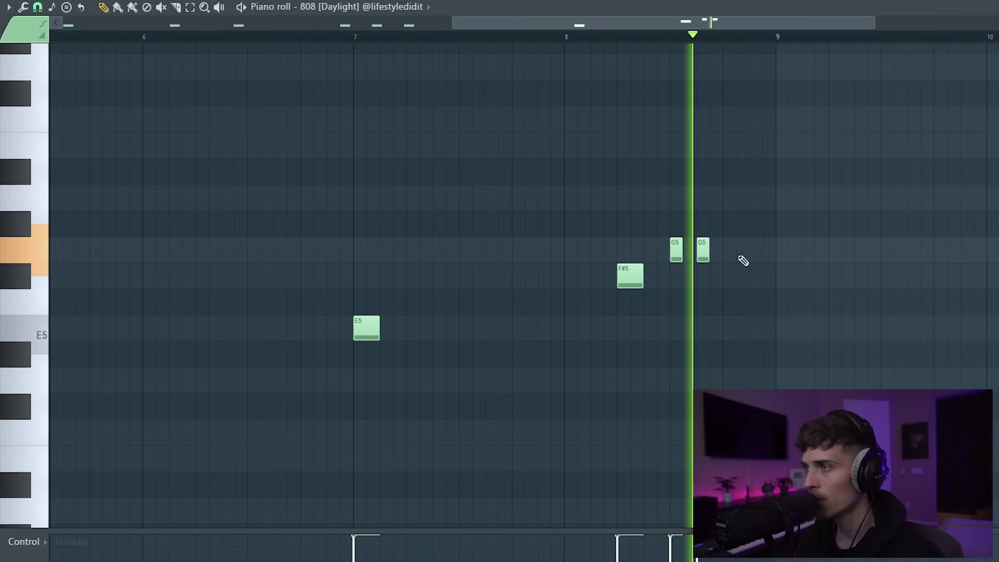
scroll(769, 38, up, 5)
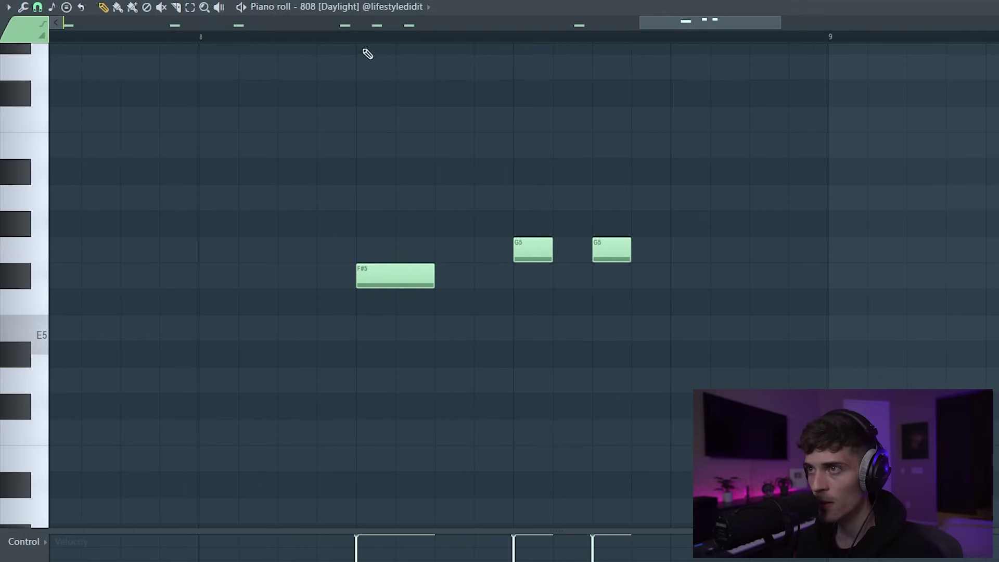
click(730, 249)
right_click(704, 250)
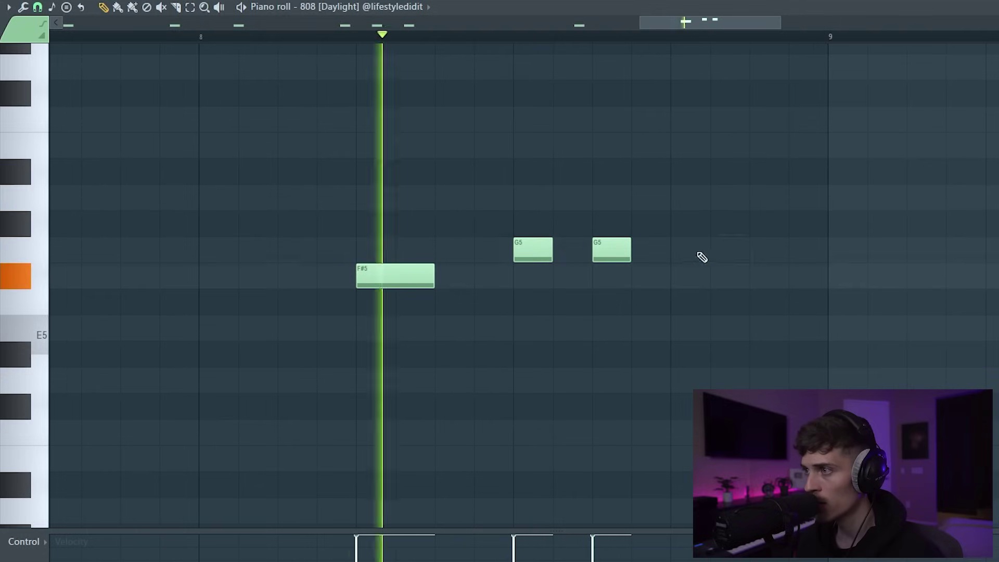
Finish bar 8 of the 808 line with a third G5 and a short F#5, and add E5 notes half a beat before bars 10 and 12
click(687, 249)
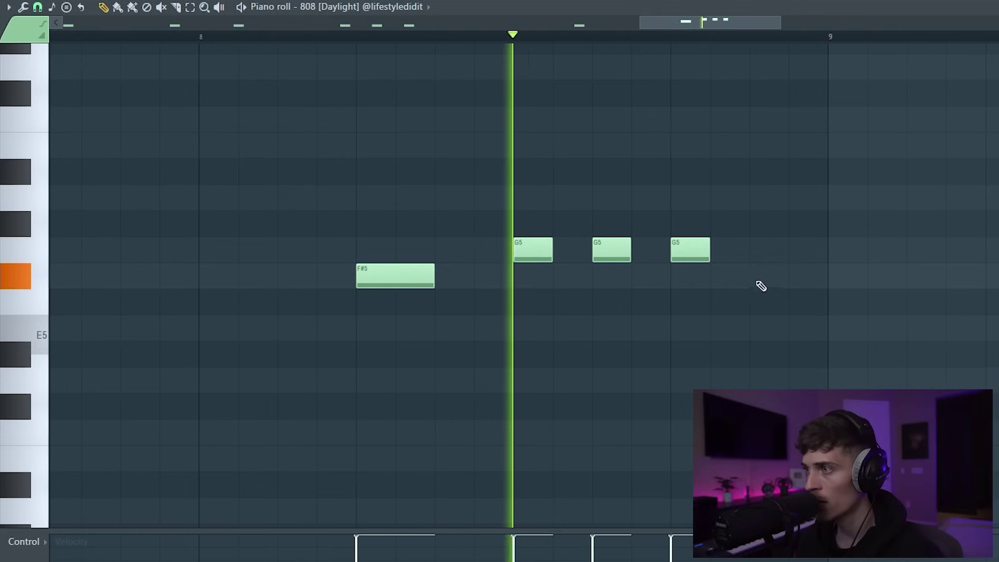
click(758, 279)
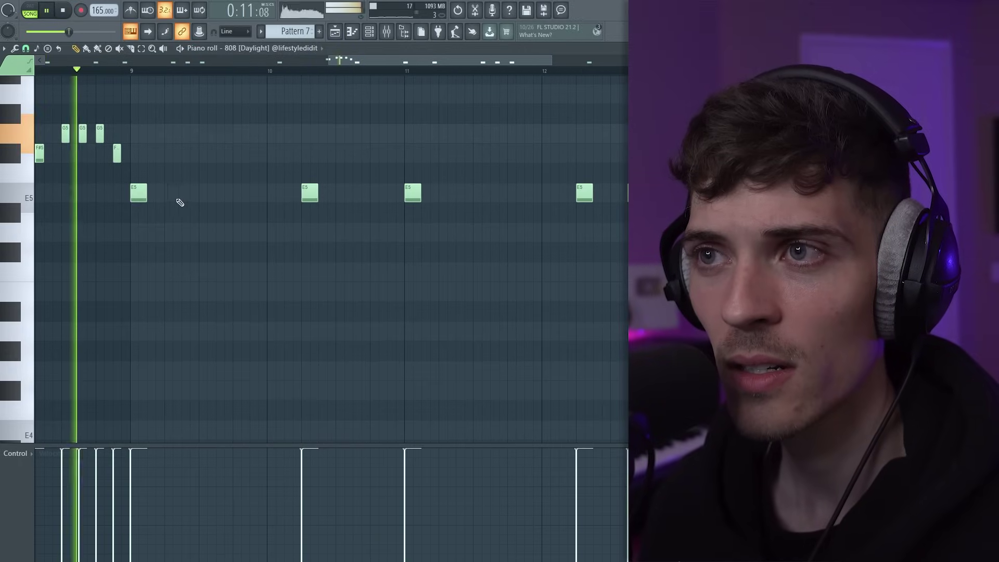
click(243, 197)
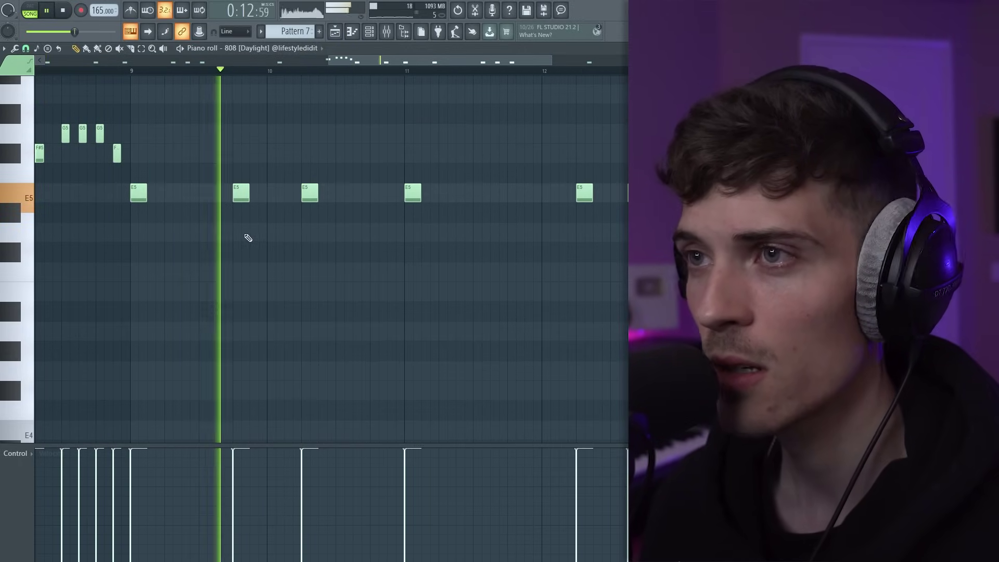
drag(253, 196, 244, 196)
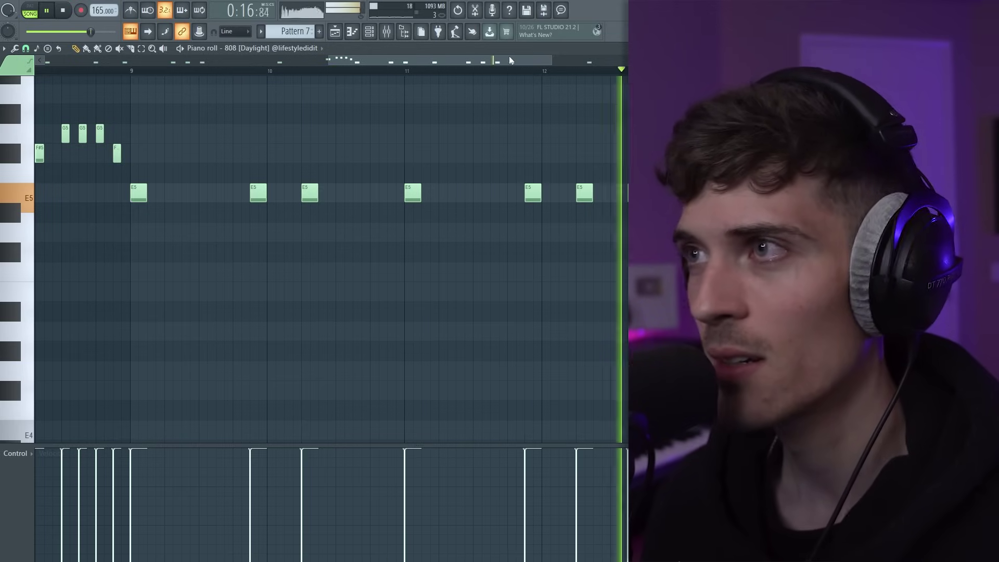
Lower the last E5 note of bar 12 in the 808 line to D5
scroll(495, 73, down, 4)
scroll(496, 74, up, 3)
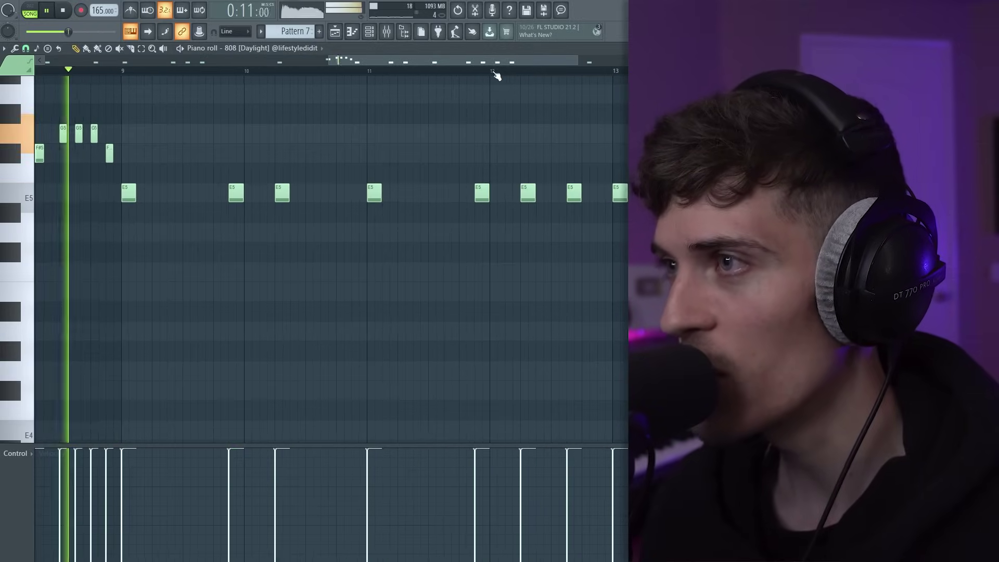
drag(419, 65, 443, 64)
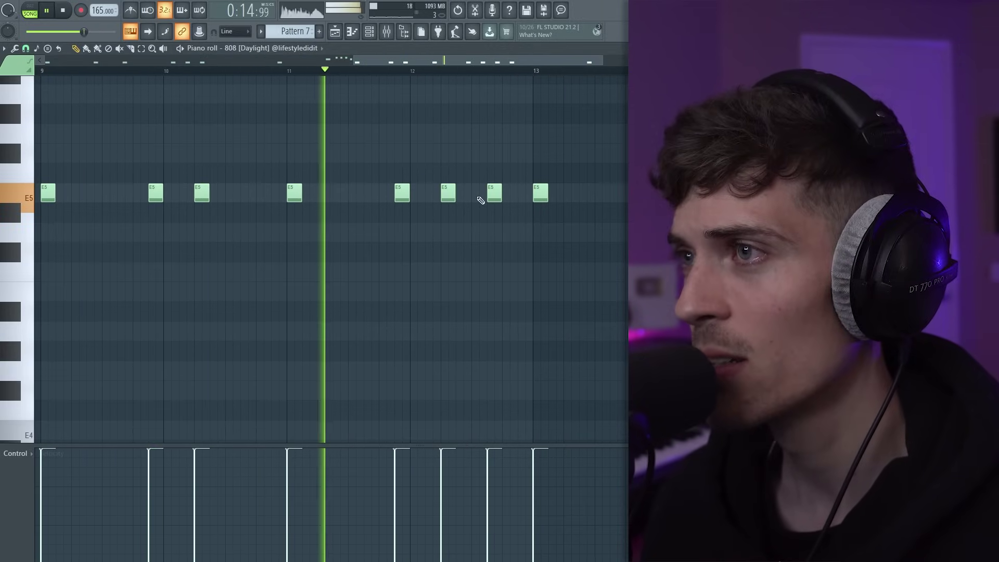
drag(493, 216, 495, 235)
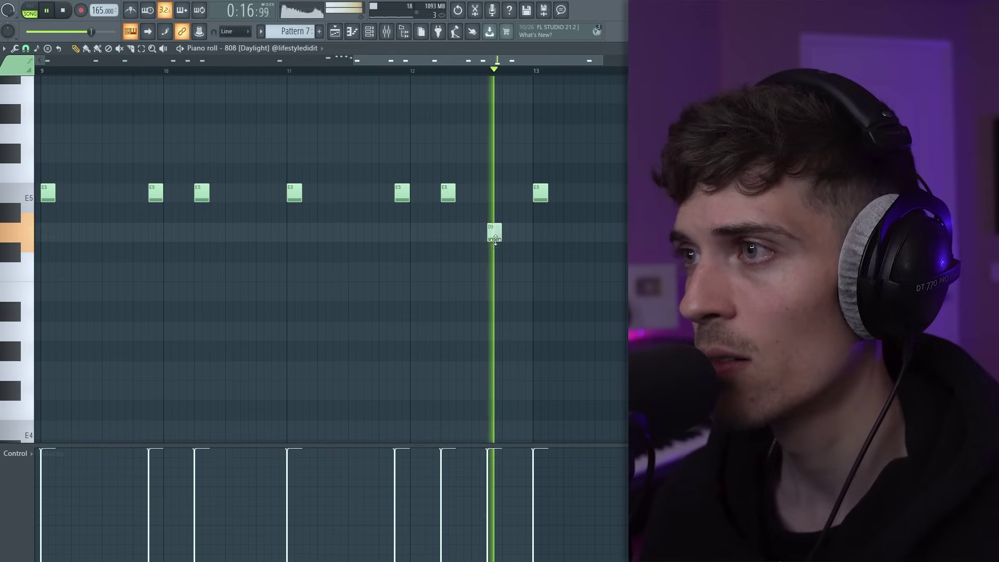
Add two E5 808 notes around the start of bar 14, one late in bar 13 and one early in bar 14
scroll(438, 73, down, 2)
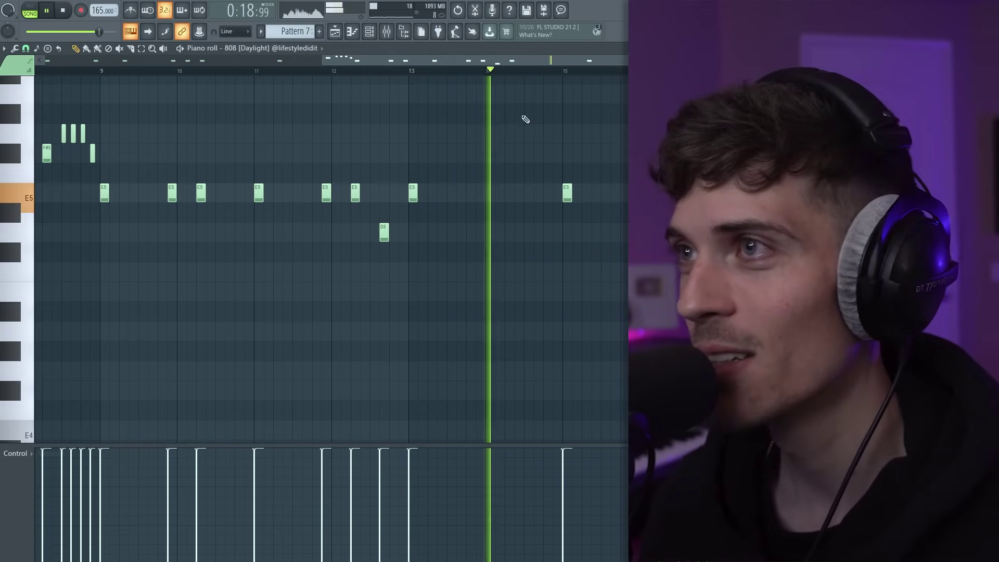
key(space)
key(space)
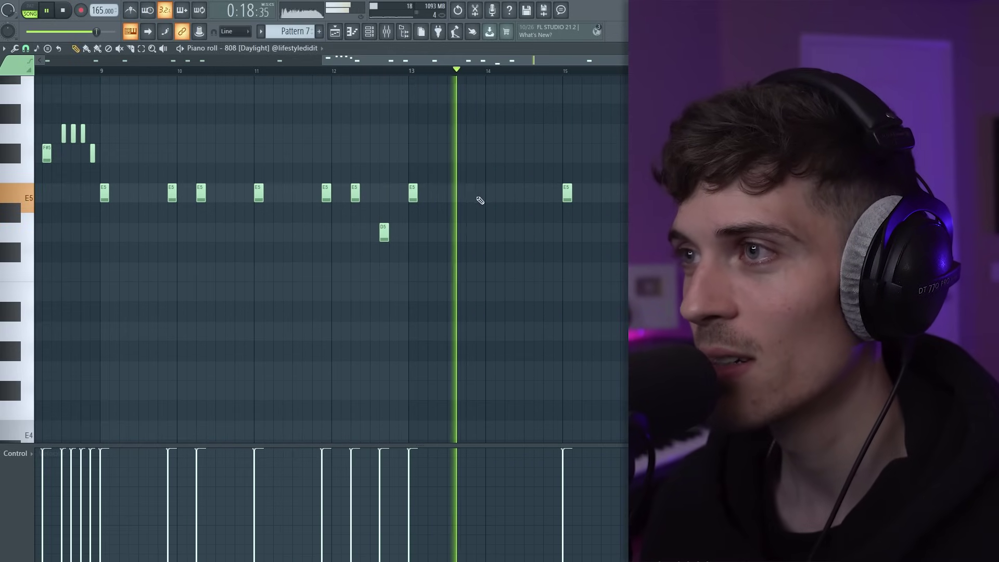
click(480, 195)
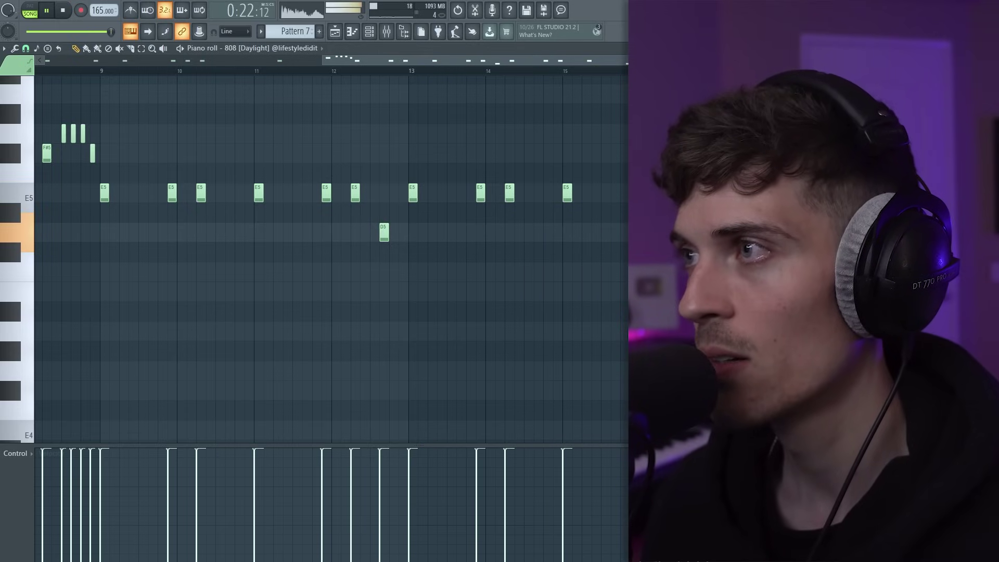
Insert an extra short G5 between the first two G5 hits in bar 8 to form a quick 808 roll
scroll(613, 73, down, 3)
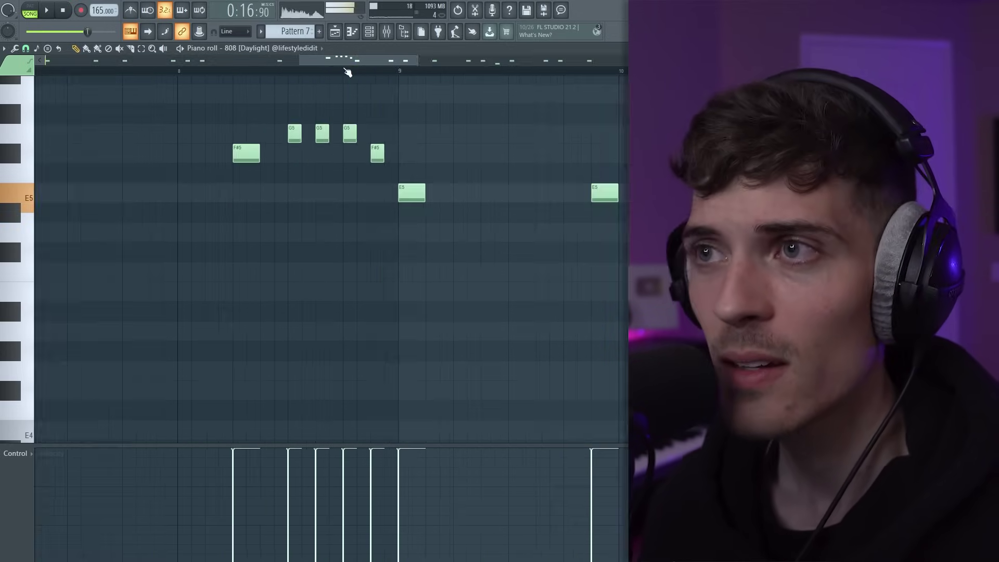
scroll(348, 72, up, 2)
key(space)
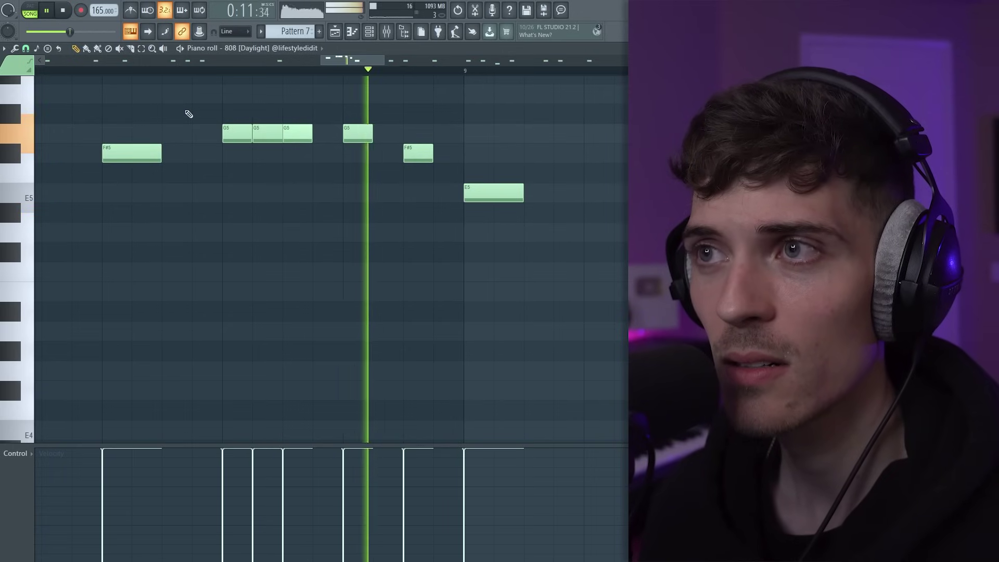
scroll(261, 77, down, 3)
Rework the phrase in bar 16 by turning its opening G5 hits into a higher-pitched 808 roll before the last G5
scroll(261, 77, down, 2)
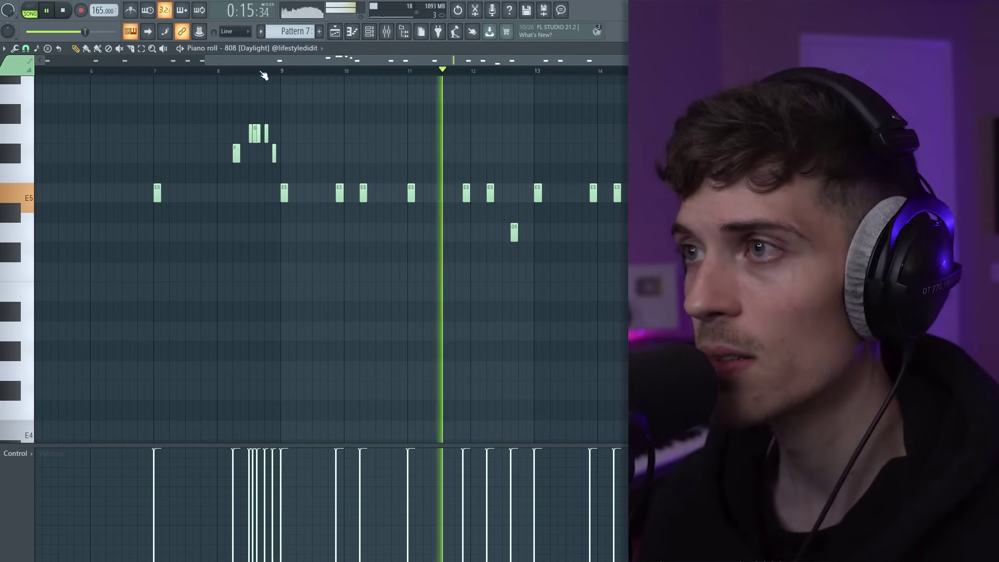
scroll(471, 78, down, 2)
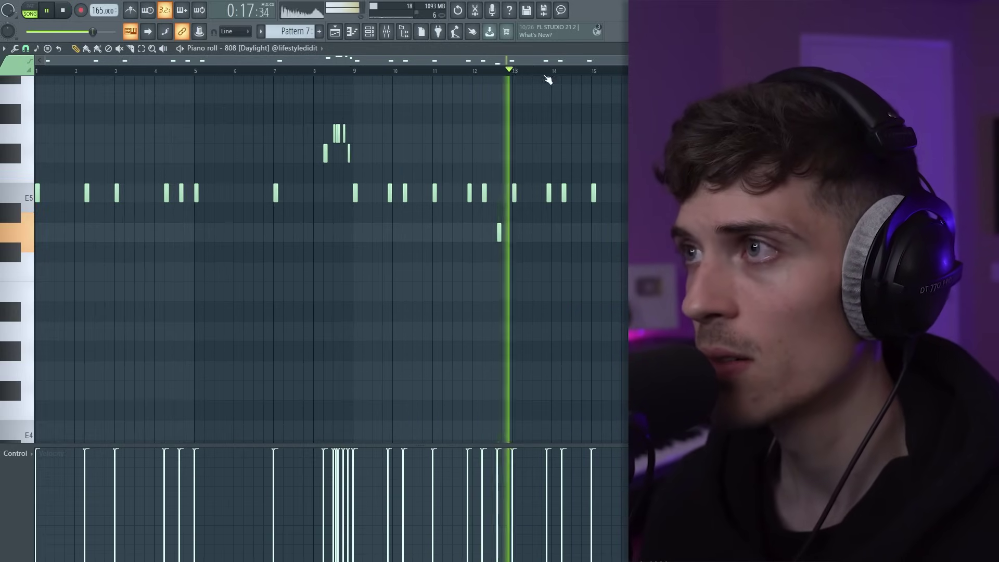
scroll(549, 78, up, 4)
scroll(551, 76, up, 2)
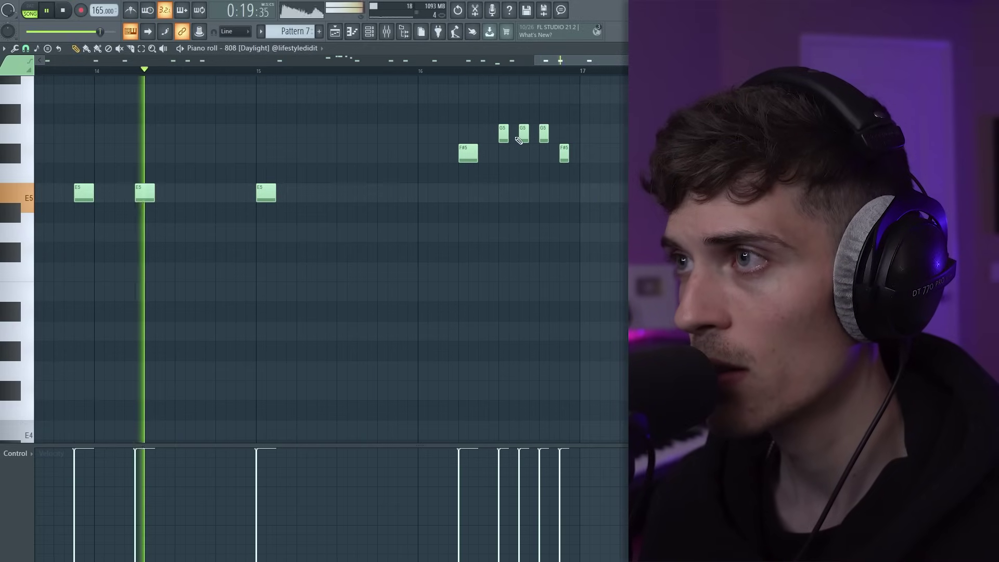
scroll(519, 171, up, 3)
drag(498, 217, 517, 160)
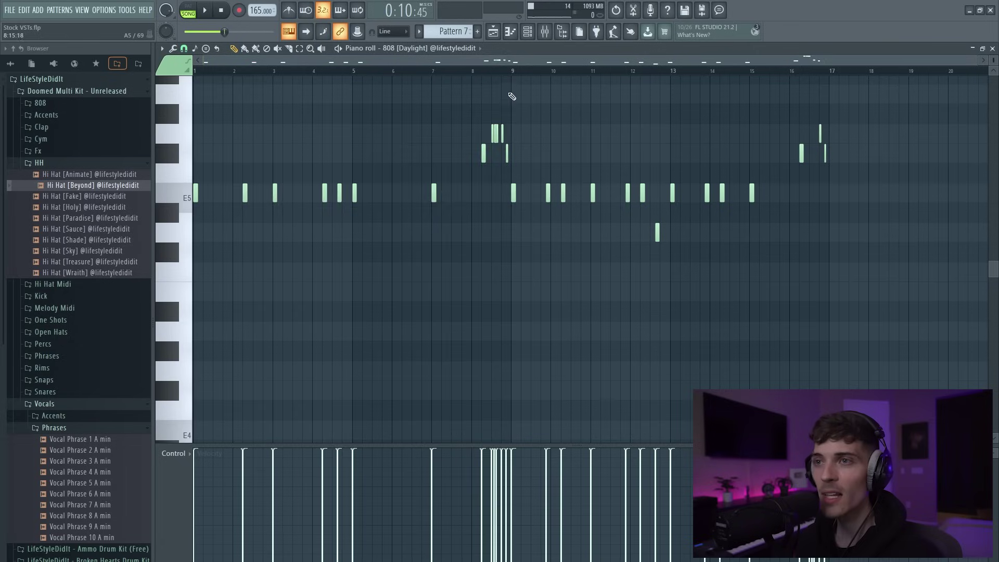
drag(508, 88, 199, 294)
click(291, 321)
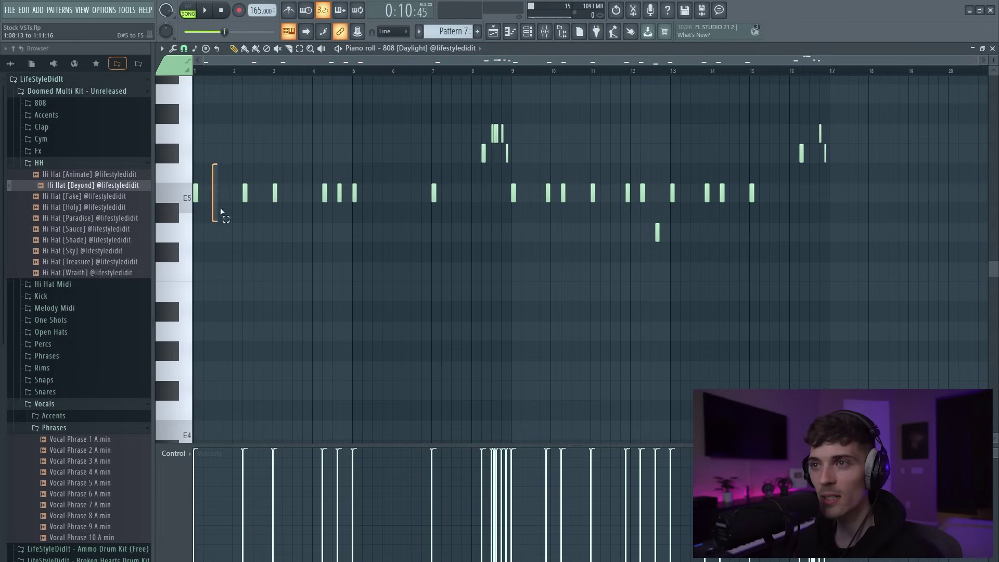
drag(505, 196, 815, 229)
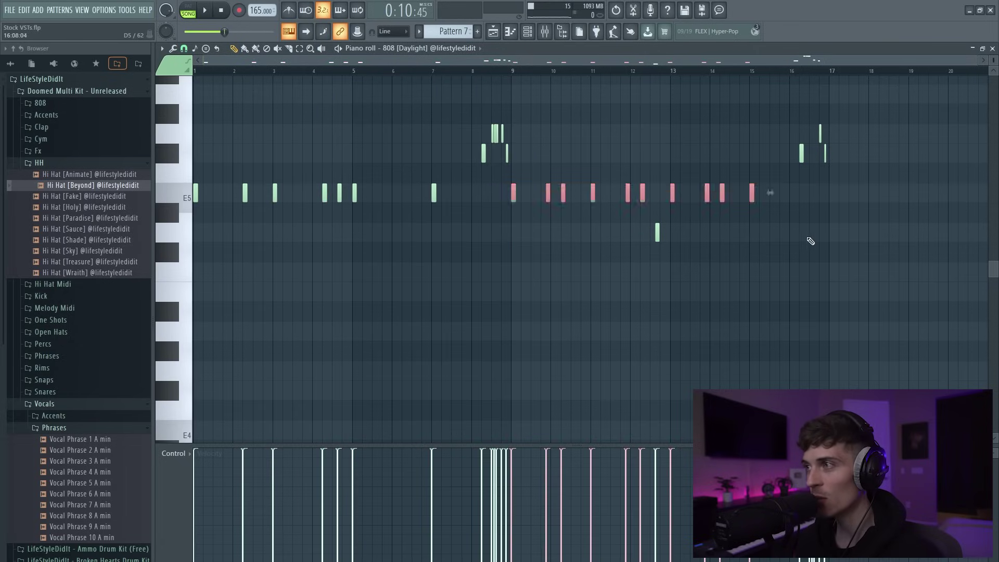
drag(860, 166, 867, 193)
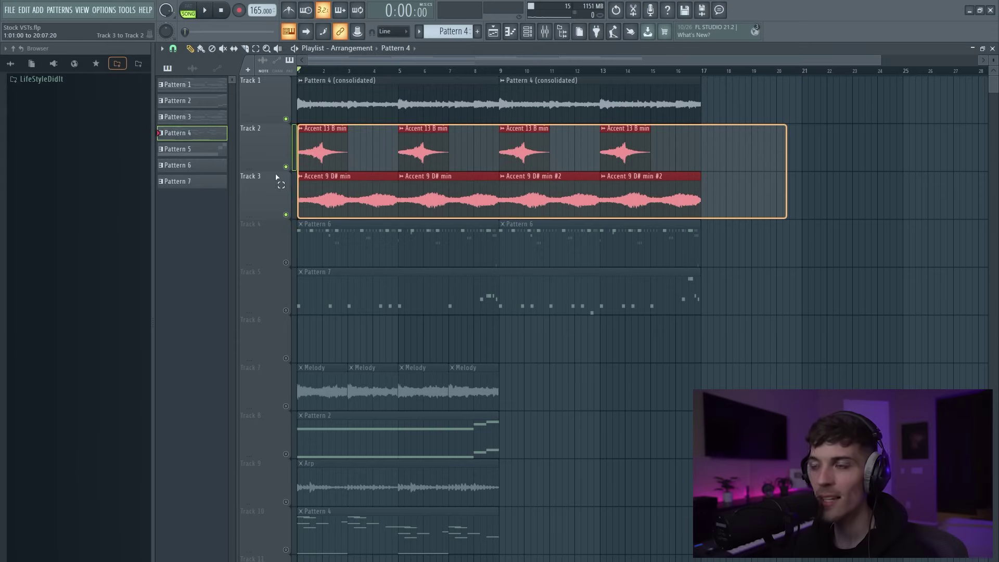
Deselect the accent clips on Tracks 2 and 3 and play the arrangement from the start with the drum tracks muted
click(856, 200)
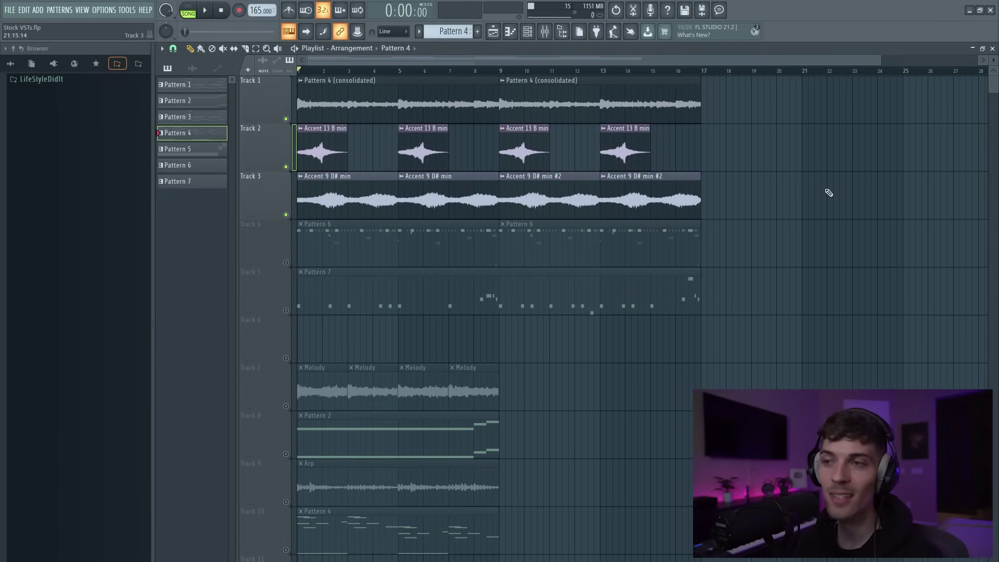
key(space)
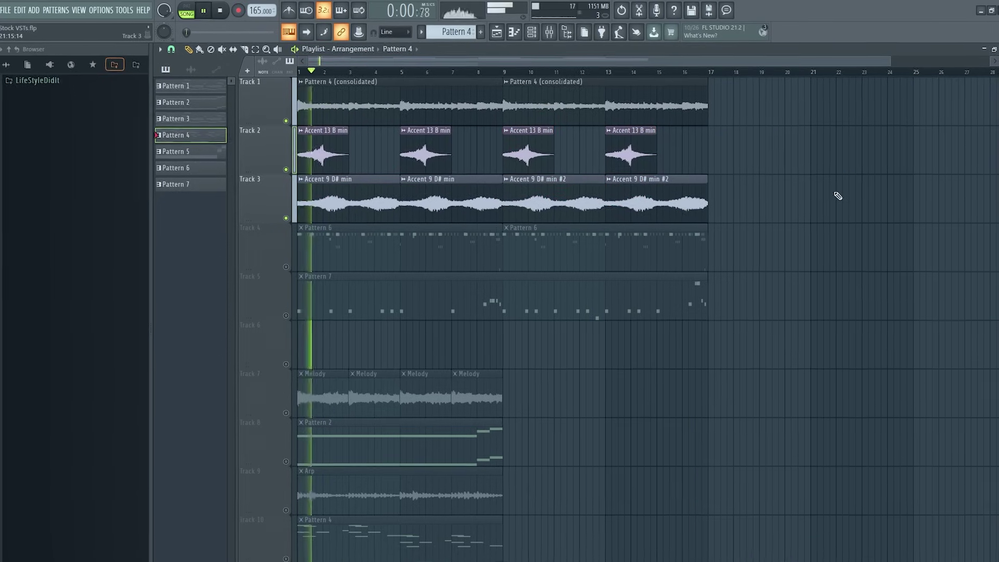